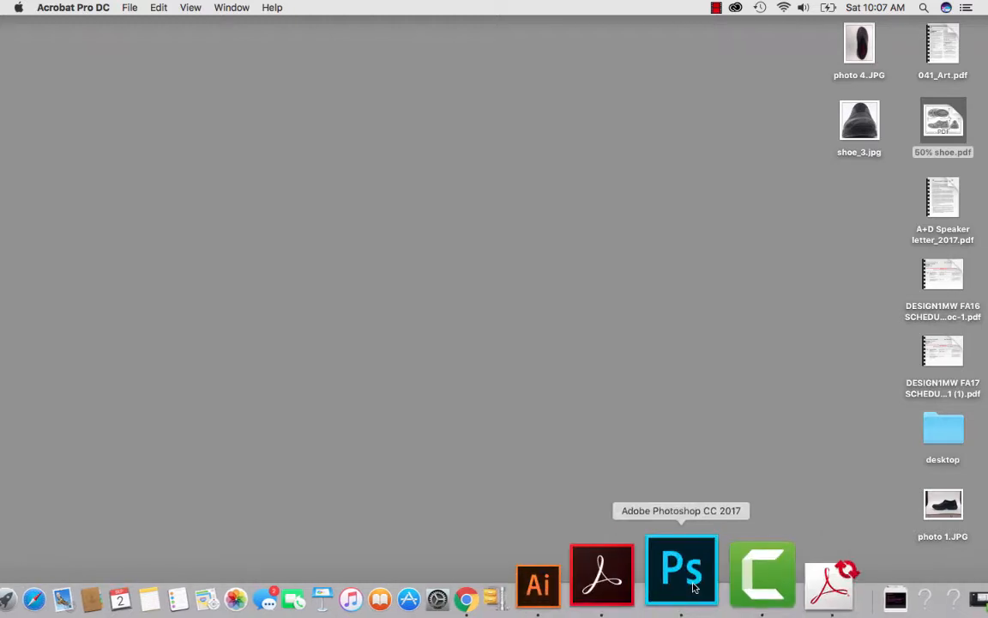
# Switch to Photoshop and open photo 1.JPG from the Desktop folder
pyautogui.click(690, 596)
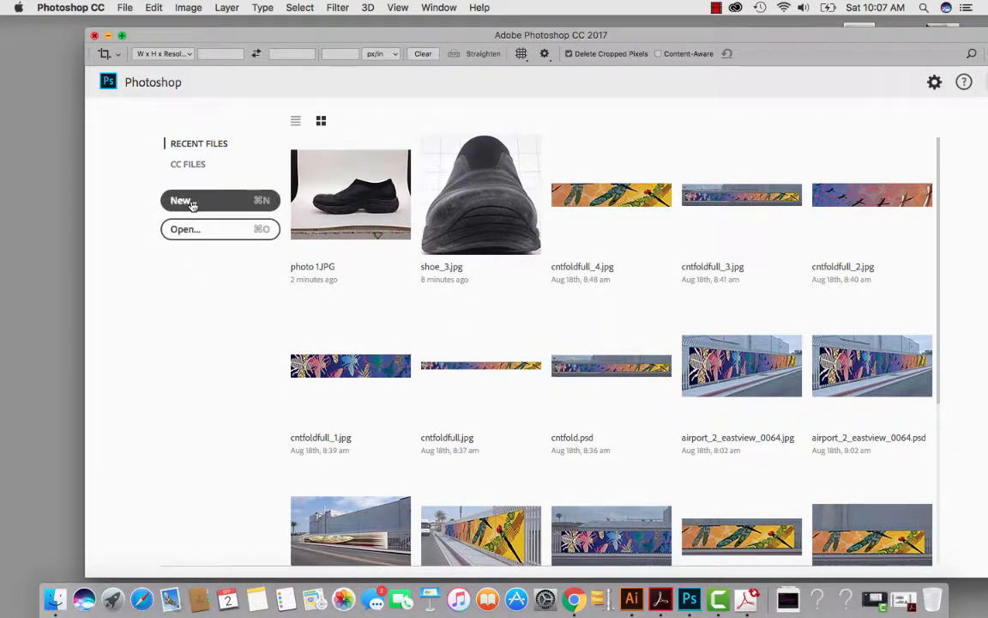
pyautogui.click(190, 228)
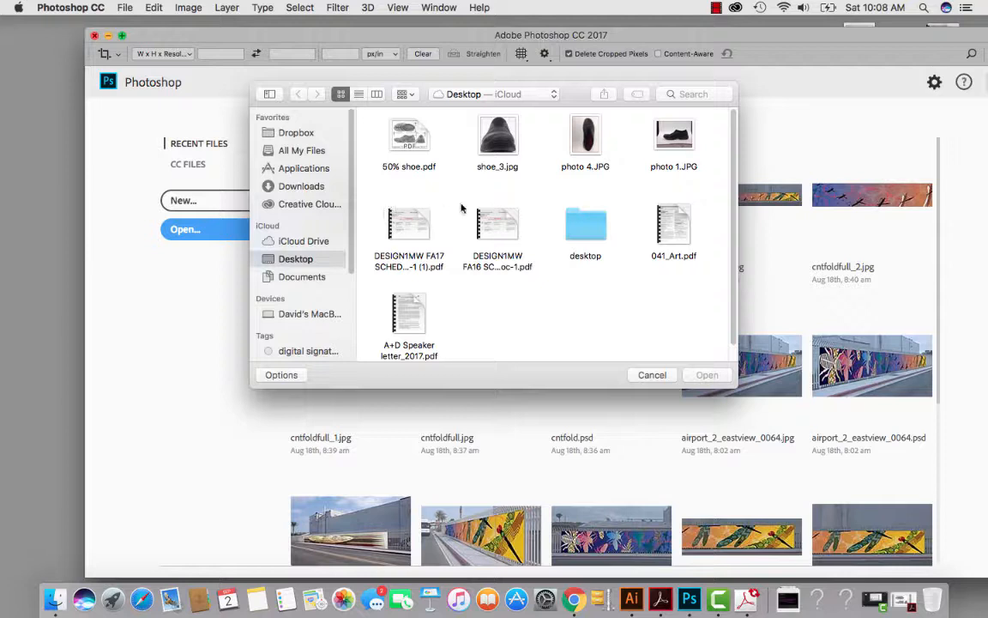
pyautogui.click(683, 139)
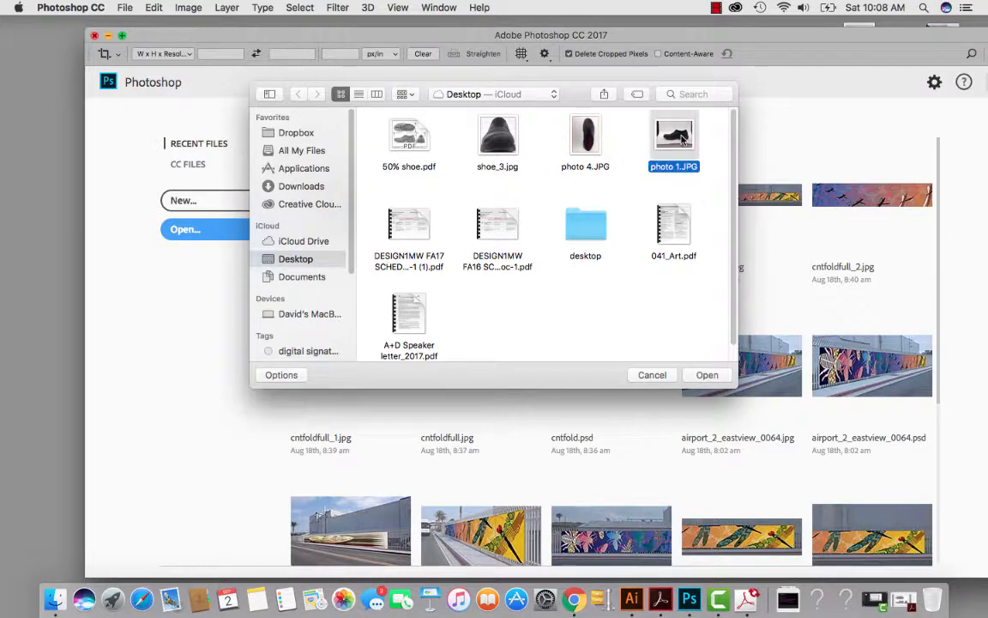
pyautogui.click(707, 375)
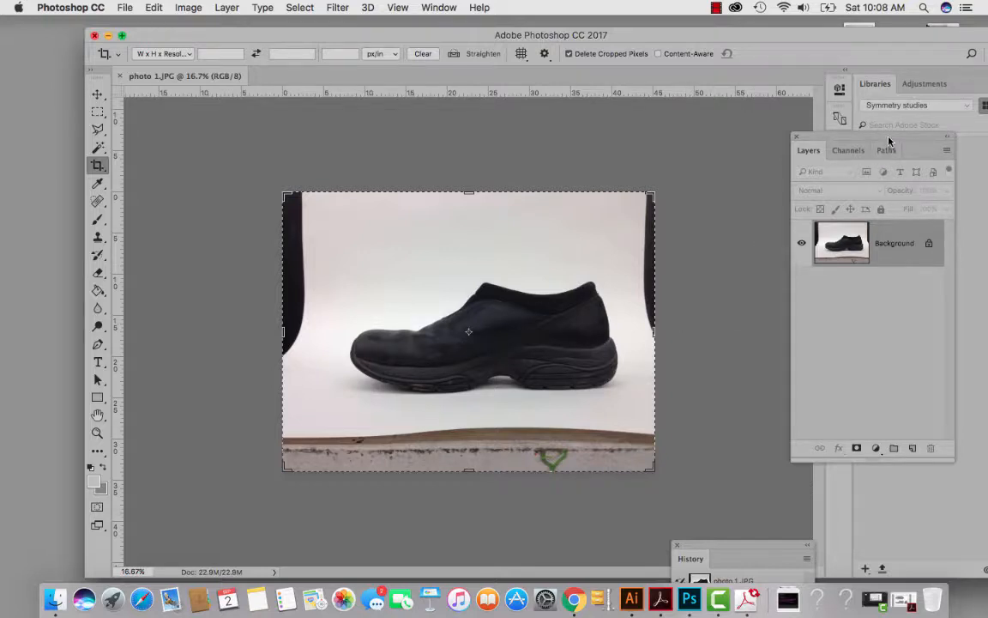
# Reposition the Photoshop window so it fits fully on the screen and place the floating Layers panel below the Libraries colors
pyautogui.moveTo(910, 143); pyautogui.dragTo(833, 123)
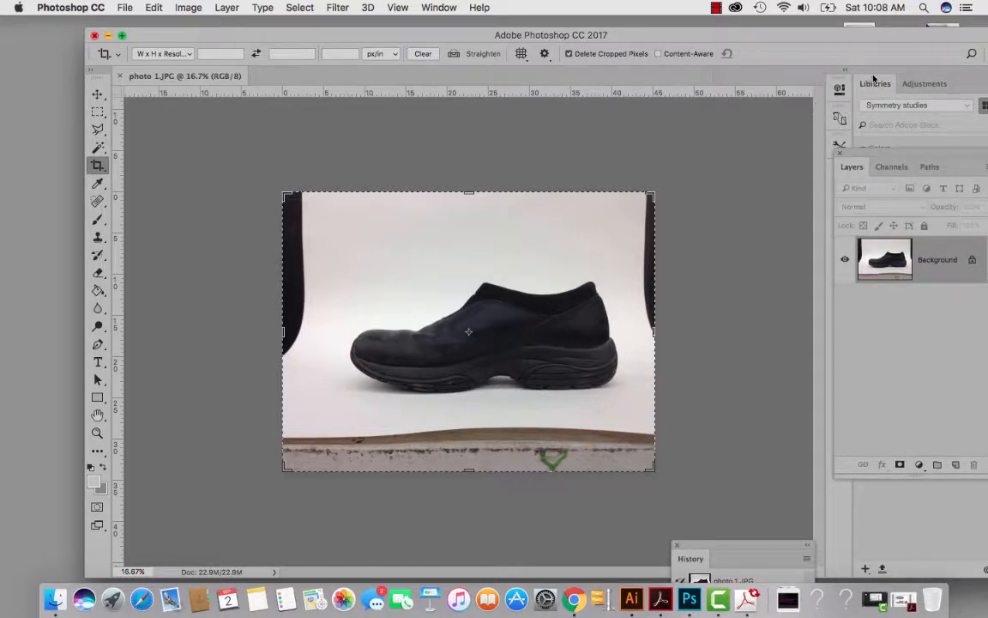
pyautogui.moveTo(756, 39); pyautogui.dragTo(680, 32)
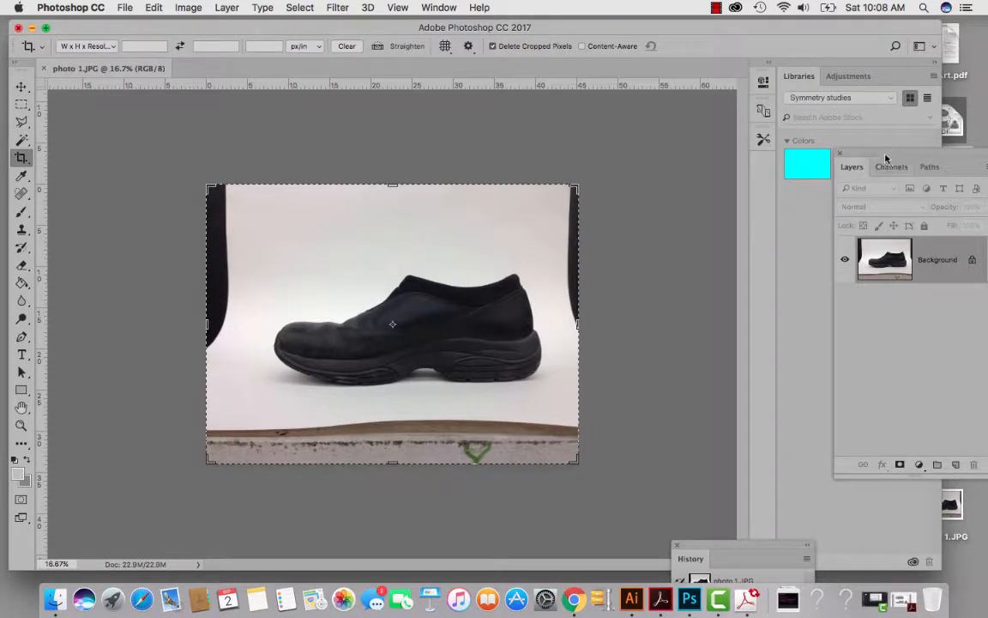
pyautogui.moveTo(845, 157); pyautogui.dragTo(835, 198)
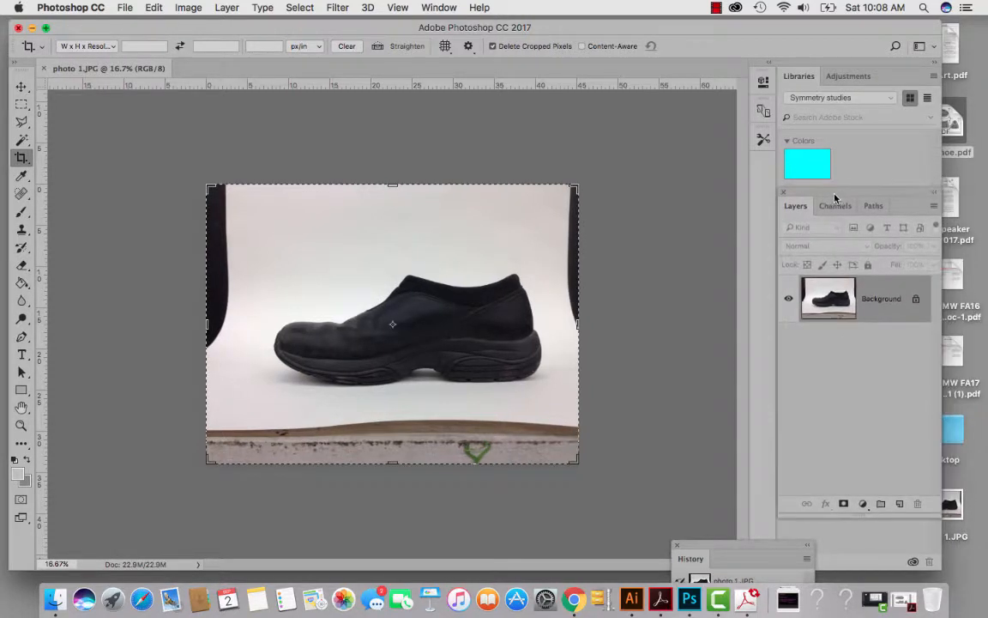
pyautogui.click(933, 51)
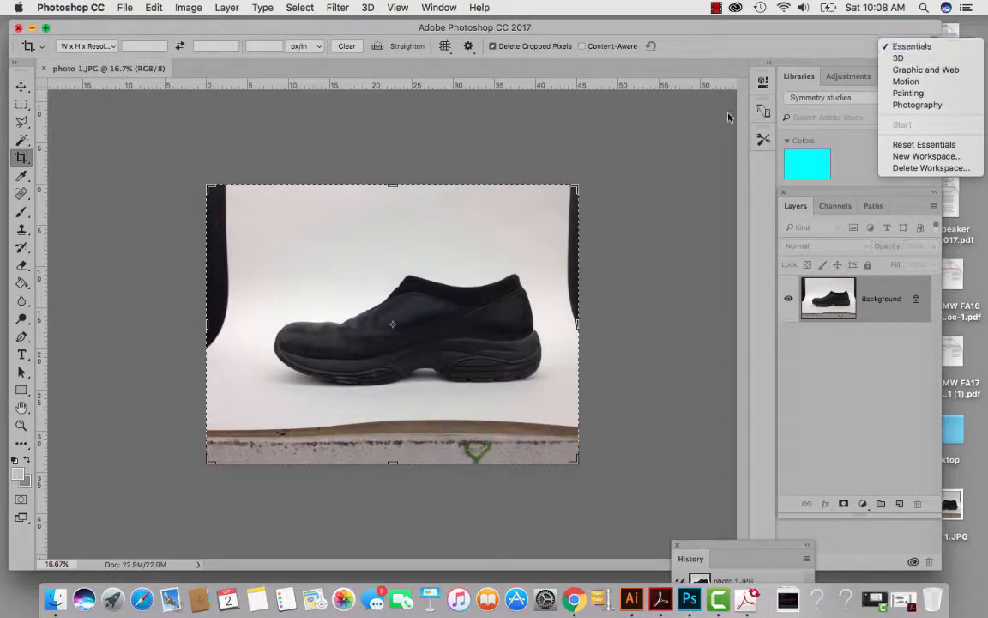
pyautogui.click(697, 147)
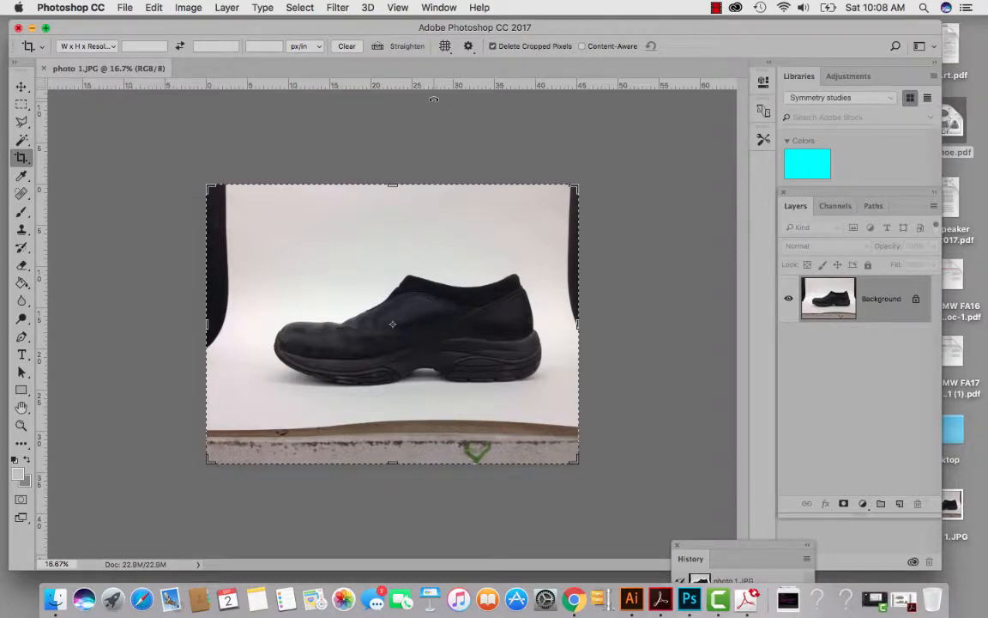
# Turn off snapping for the shoe photo document
pyautogui.click(399, 7)
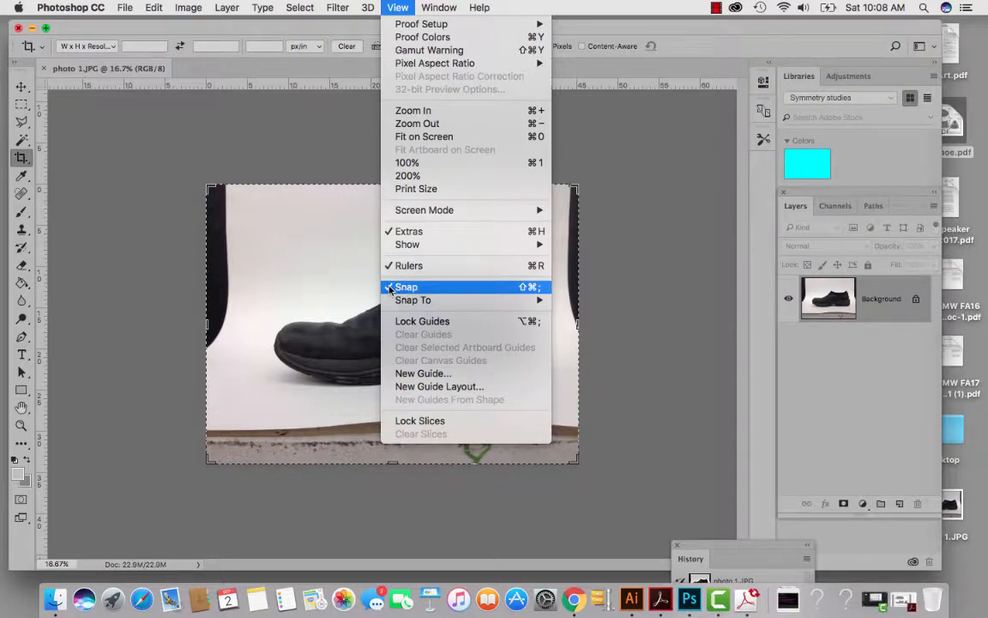
pyautogui.click(391, 289)
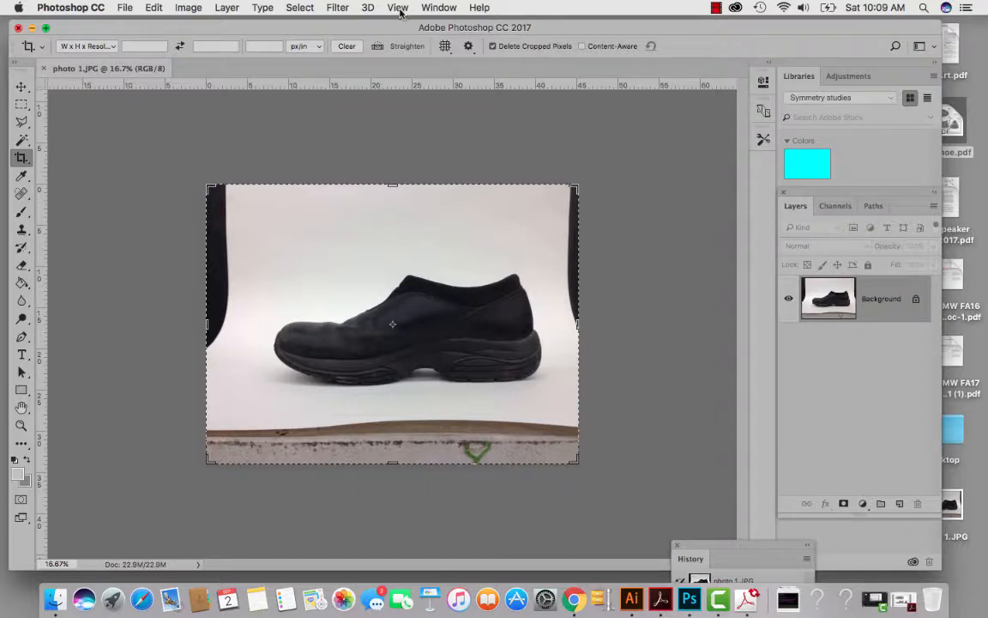
pyautogui.click(439, 8)
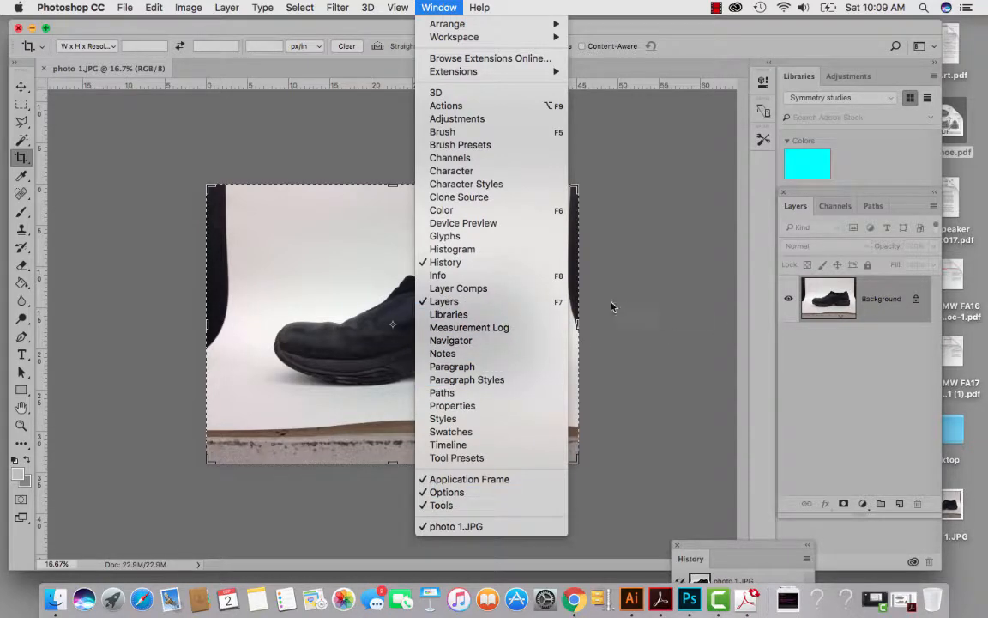
pyautogui.moveTo(515, 37)
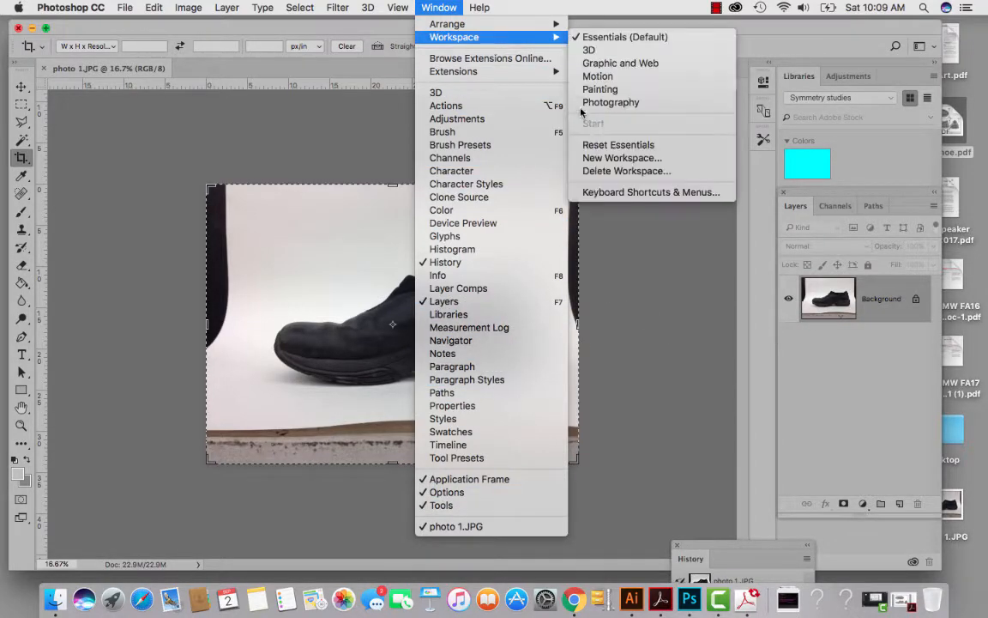
pyautogui.click(627, 265)
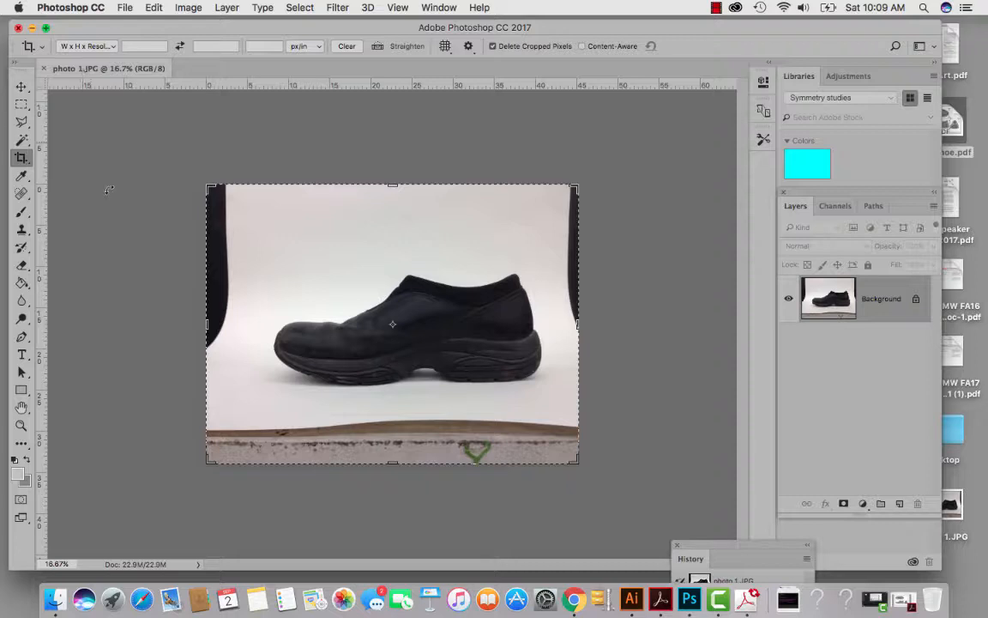
# Preview the two darker interface color themes in the preferences and return to the light gray theme
pyautogui.click(19, 7)
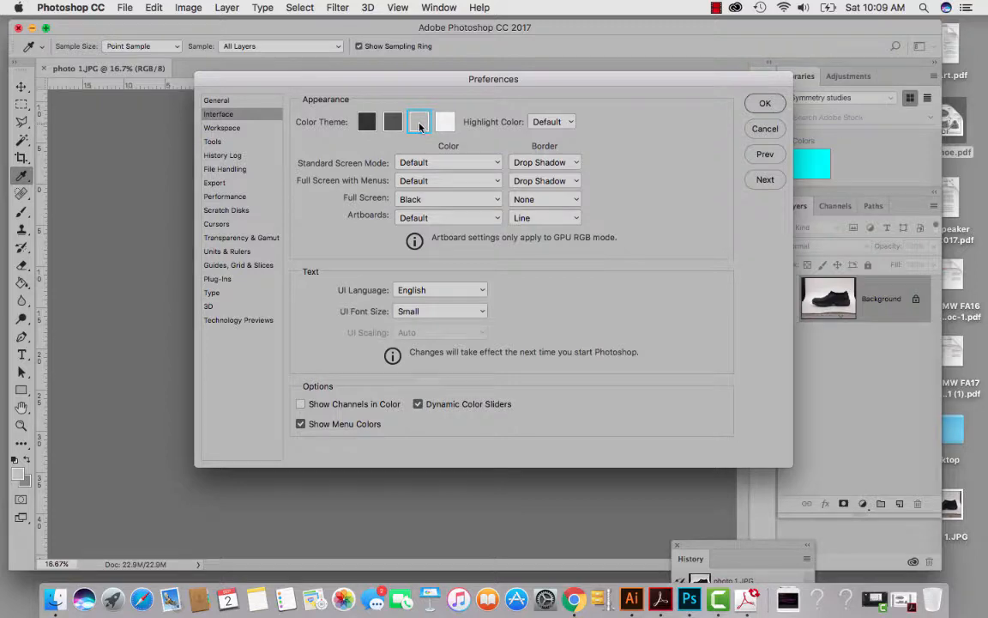
pyautogui.click(394, 123)
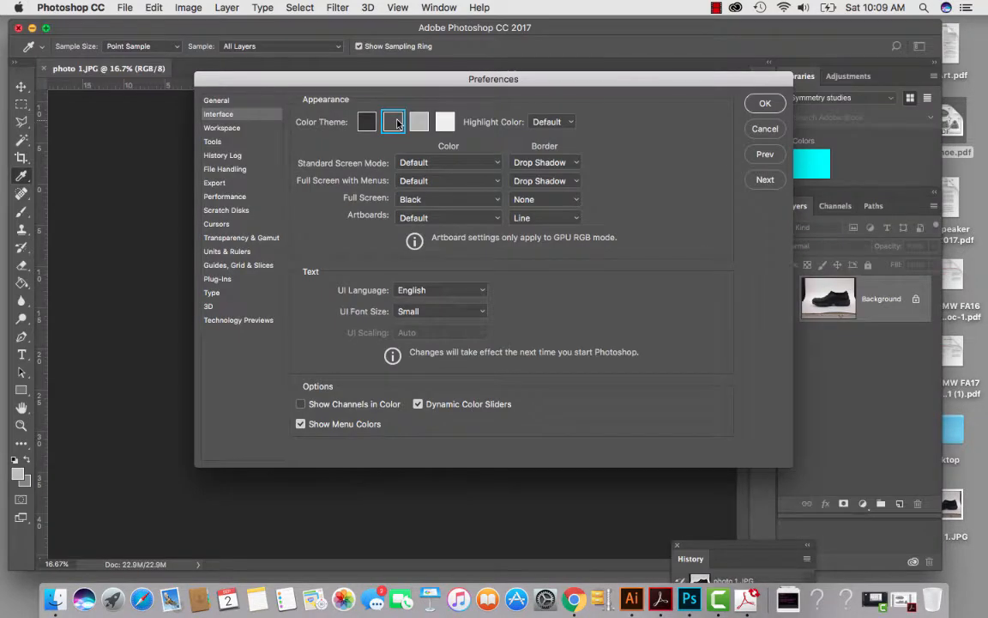
pyautogui.click(366, 122)
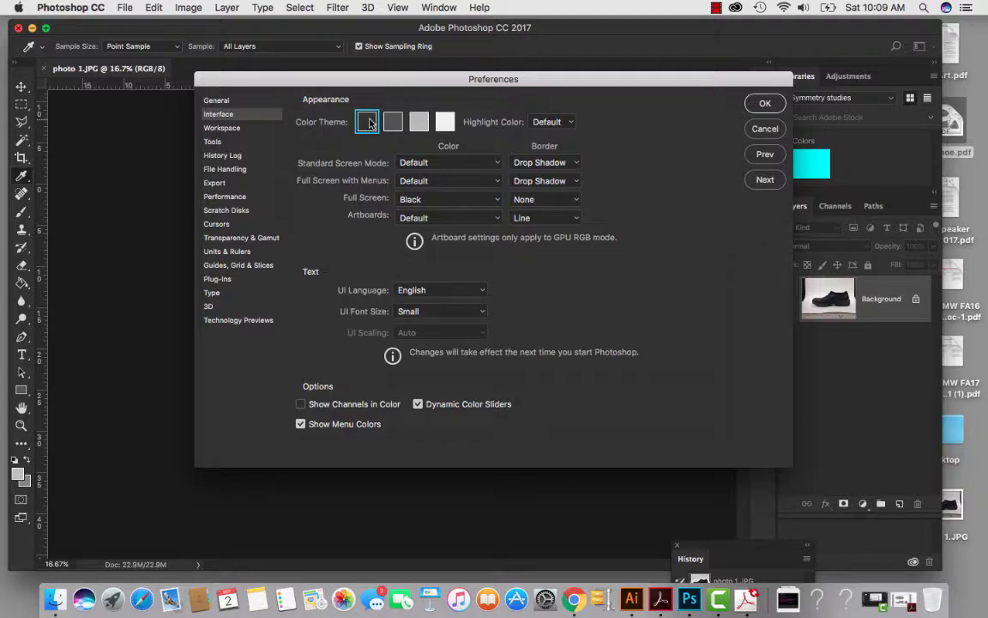
pyautogui.click(420, 122)
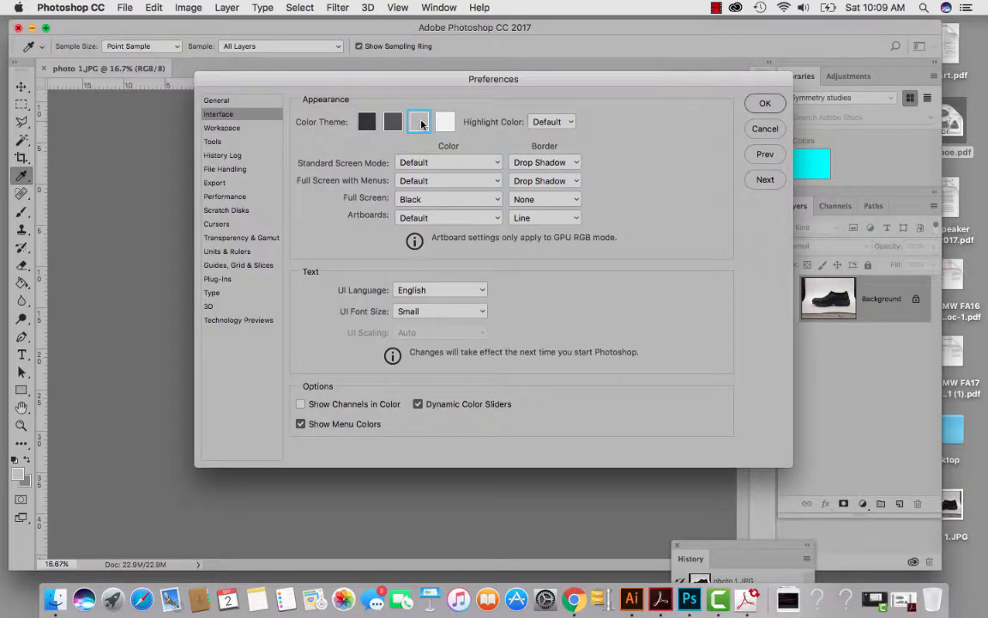
pyautogui.click(766, 103)
# Activate the Crop tool with the W x H x Resolution option and clear its width, height and resolution values
pyautogui.press('c')
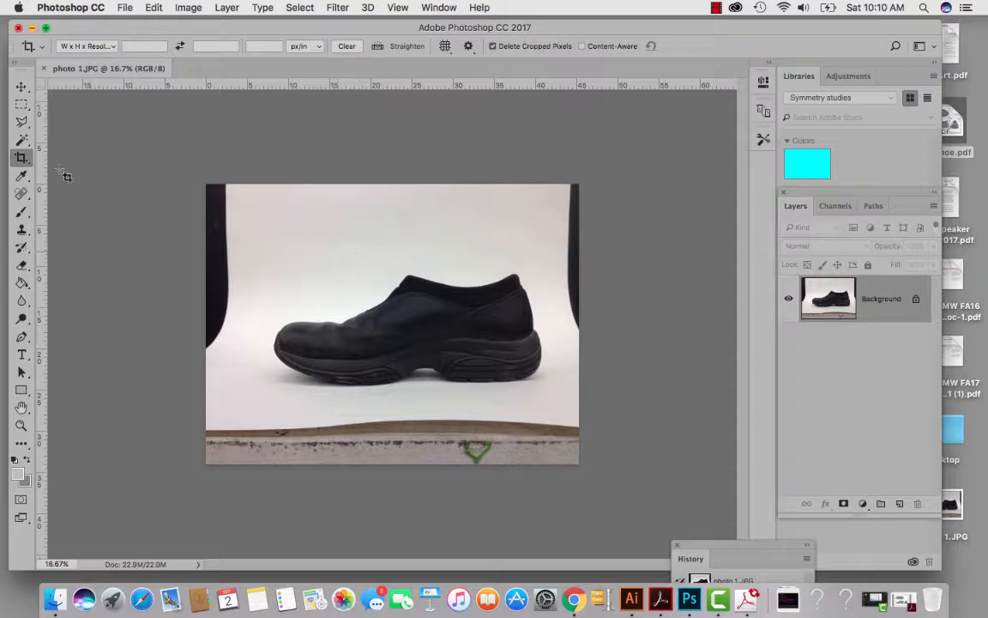
pyautogui.click(21, 157)
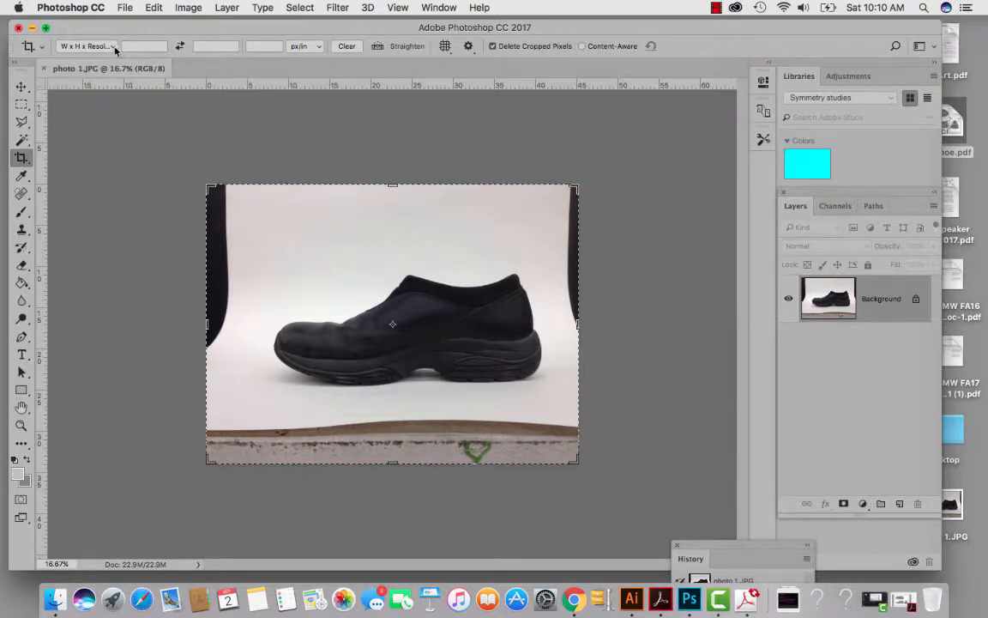
pyautogui.click(115, 49)
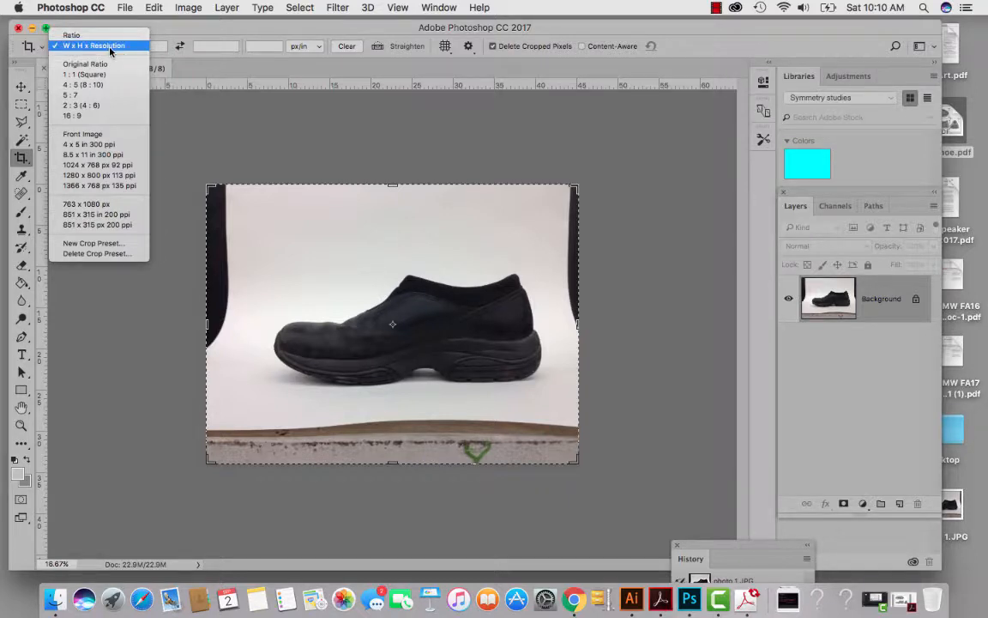
pyautogui.click(109, 48)
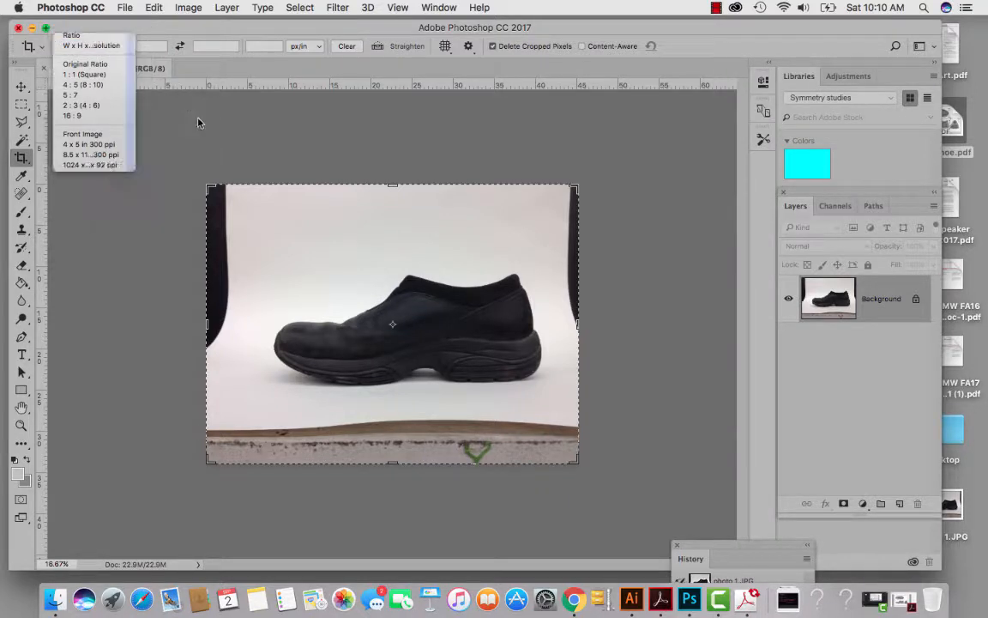
pyautogui.click(340, 50)
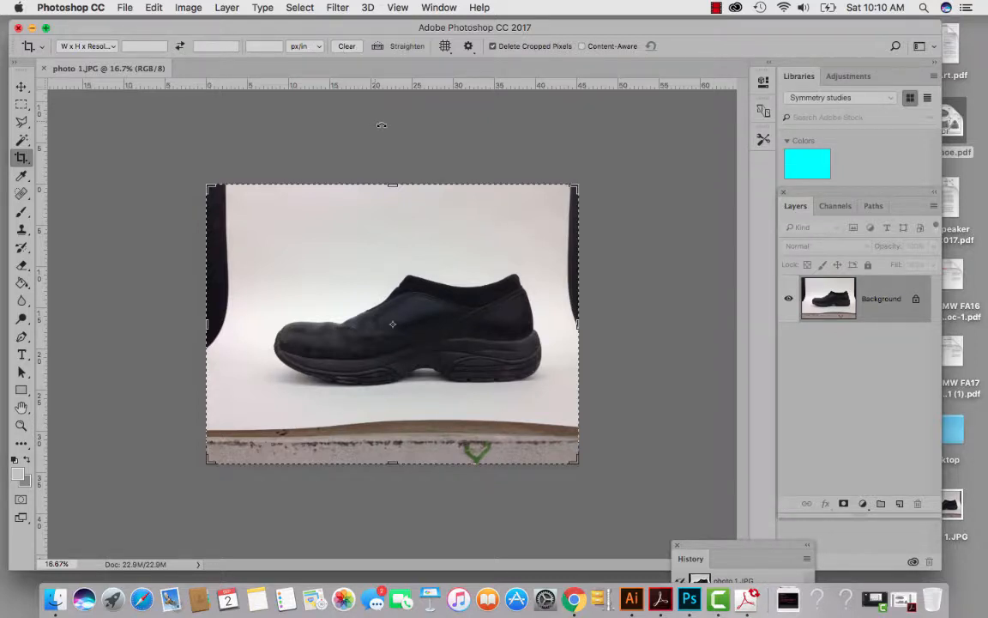
# Crop the photo on all four sides tightly around the shoe's outline
pyautogui.moveTo(399, 185); pyautogui.dragTo(401, 231)
pyautogui.moveTo(397, 417); pyautogui.dragTo(386, 383)
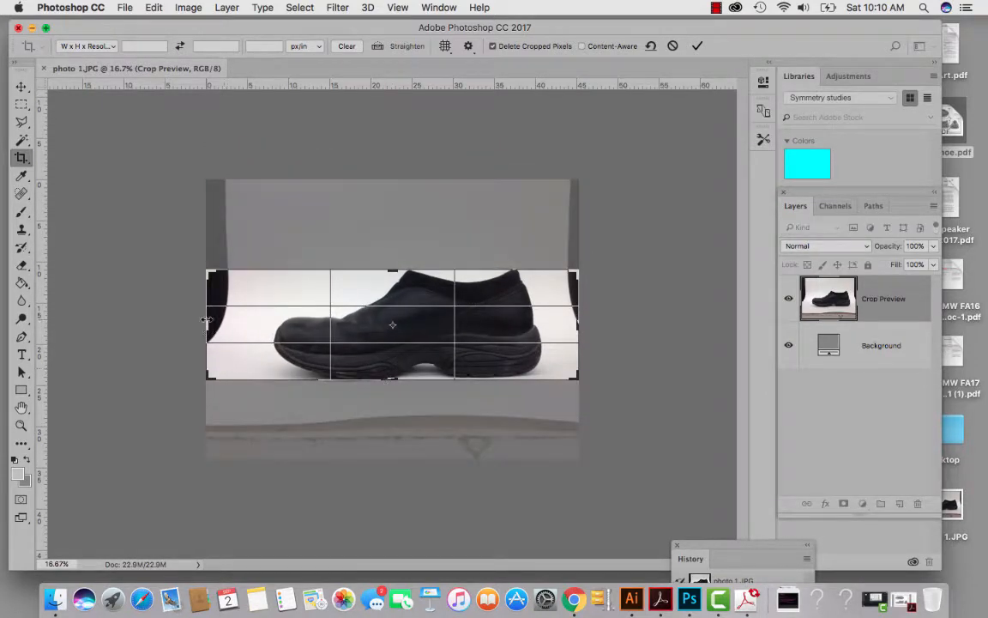
pyautogui.moveTo(207, 323); pyautogui.dragTo(239, 325)
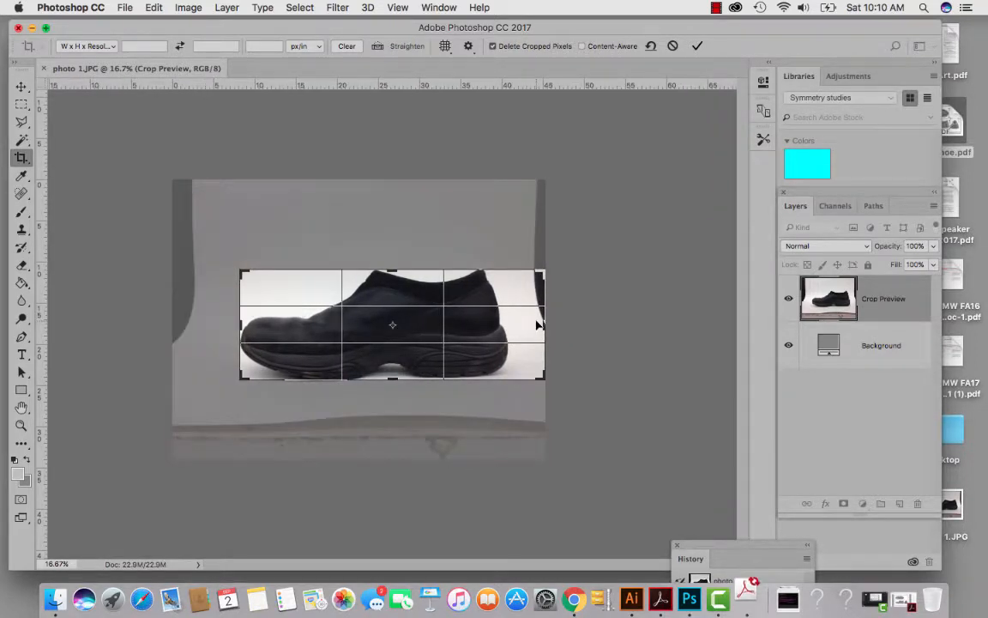
pyautogui.moveTo(542, 325); pyautogui.dragTo(525, 327)
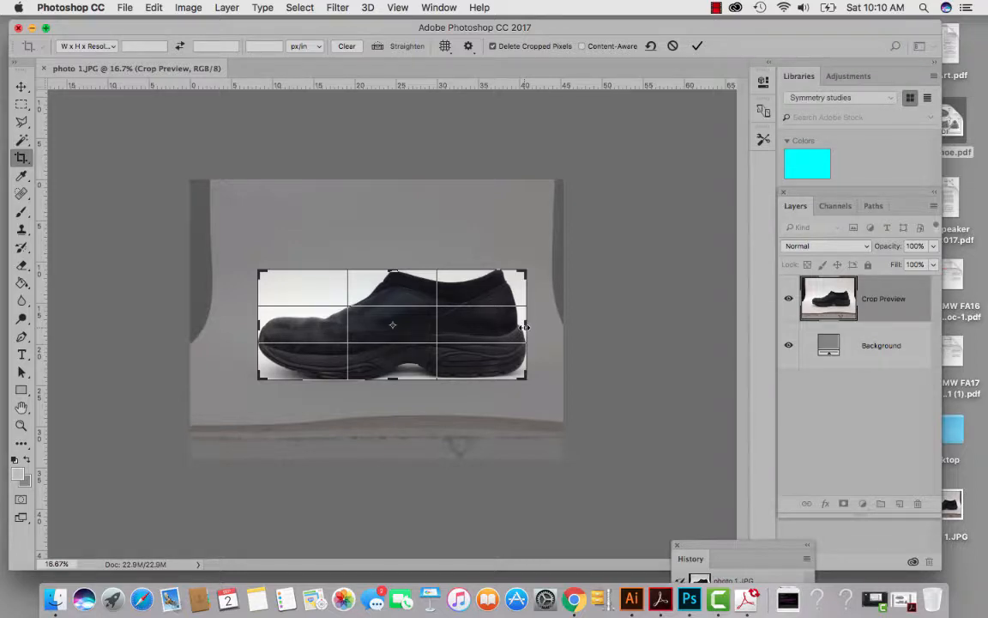
pyautogui.press('Return')
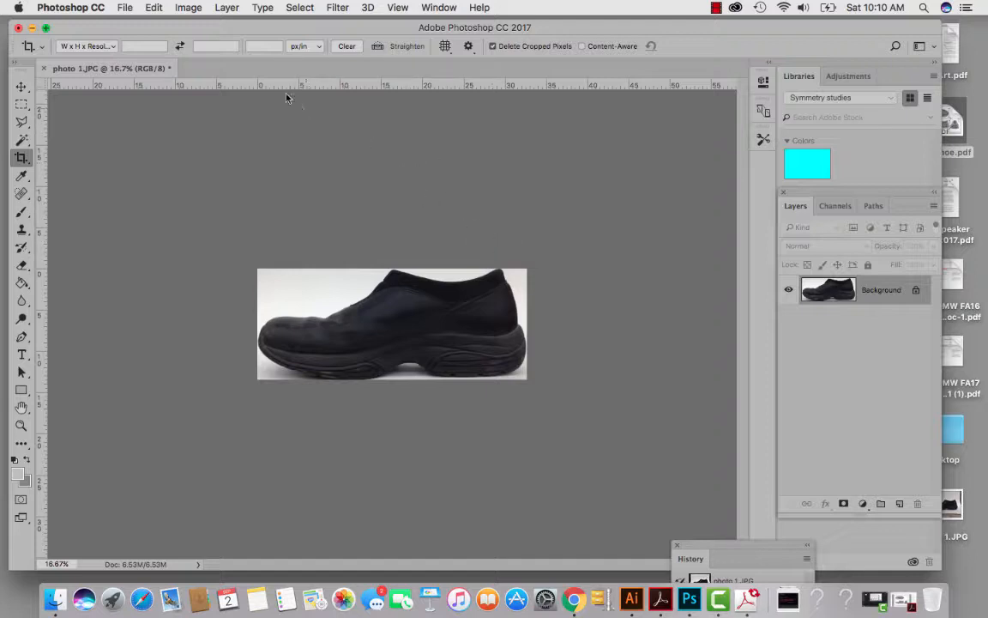
# Convert the cropped image to Grayscale mode, discarding its color information
pyautogui.click(191, 8)
pyautogui.moveTo(223, 24)
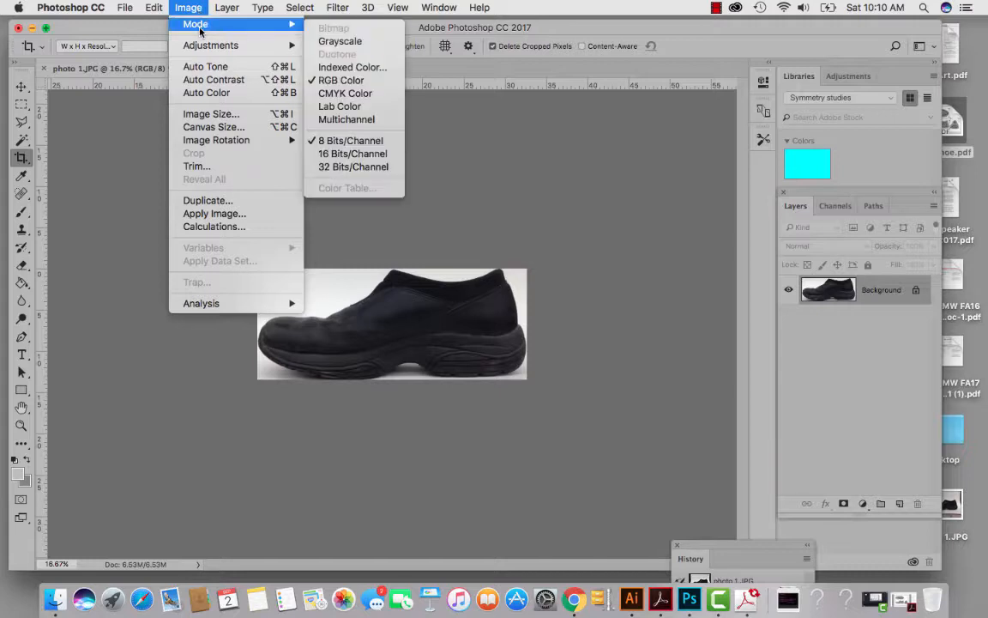
pyautogui.click(345, 42)
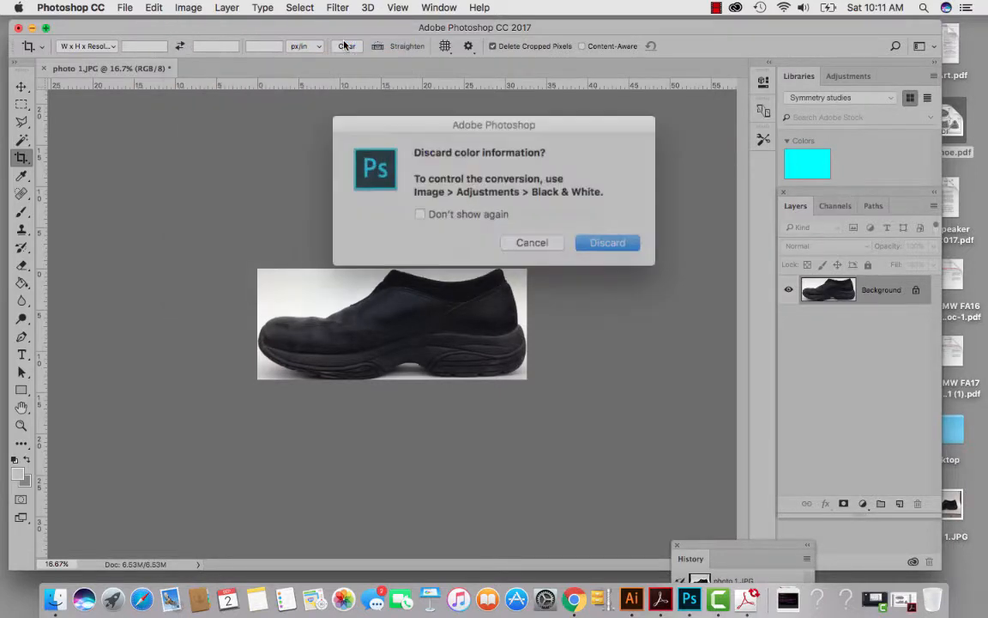
pyautogui.click(605, 239)
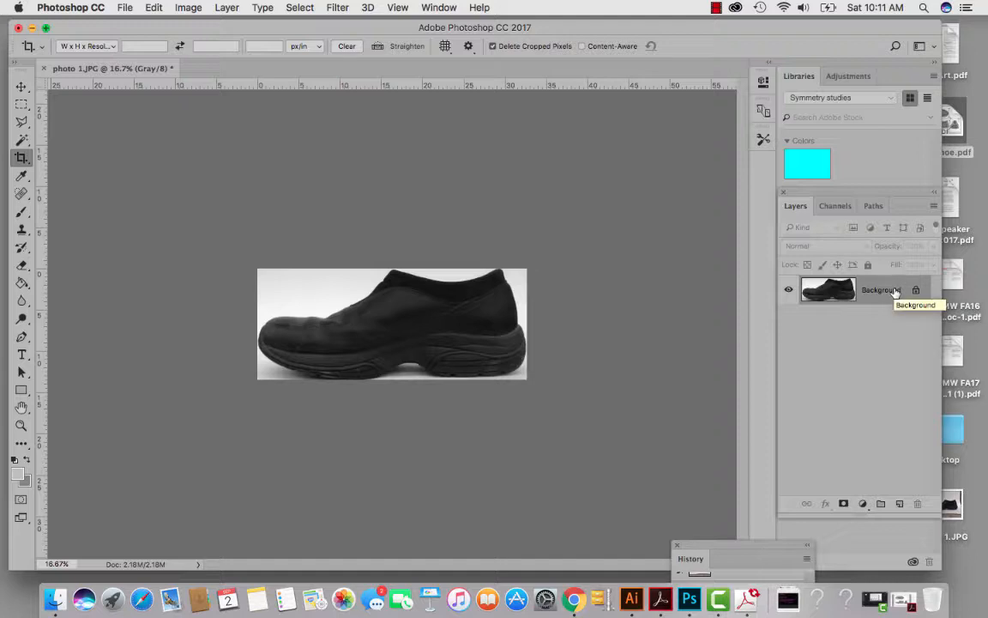
# Duplicate the Background layer
pyautogui.moveTo(895, 291); pyautogui.dragTo(899, 503)
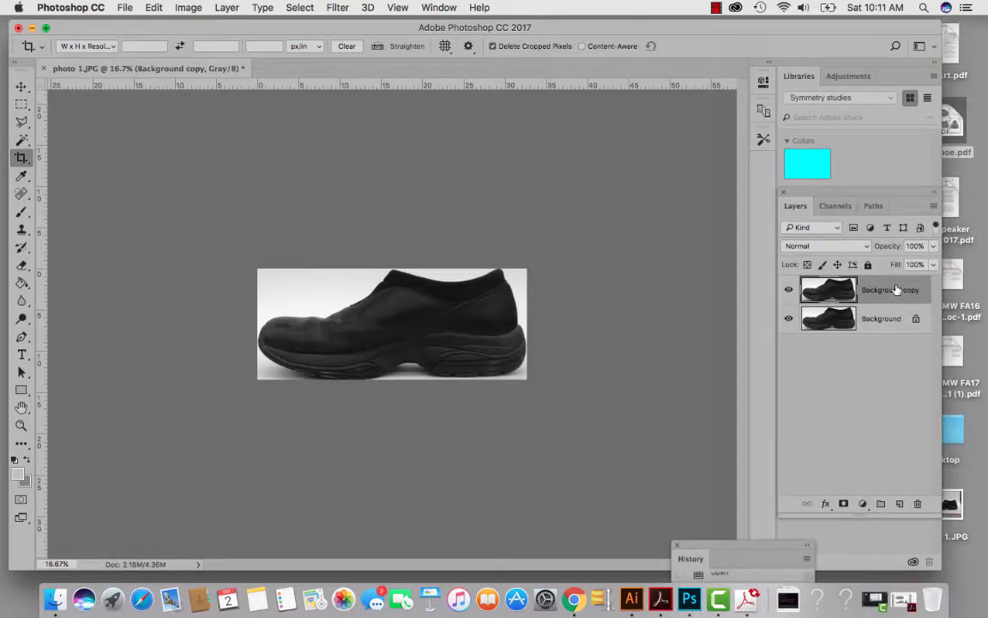
pyautogui.click(227, 7)
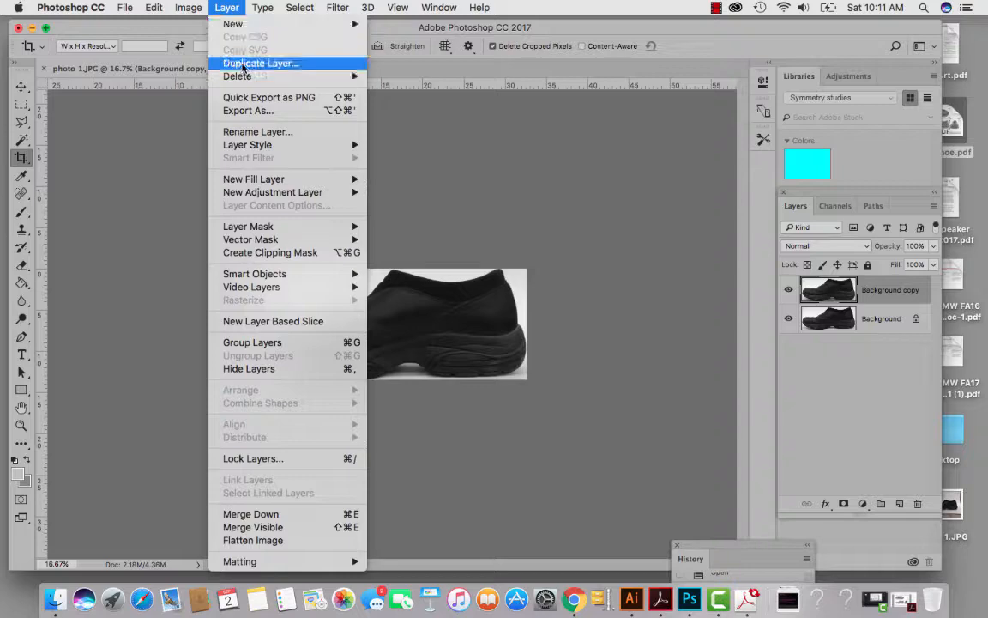
pyautogui.click(539, 151)
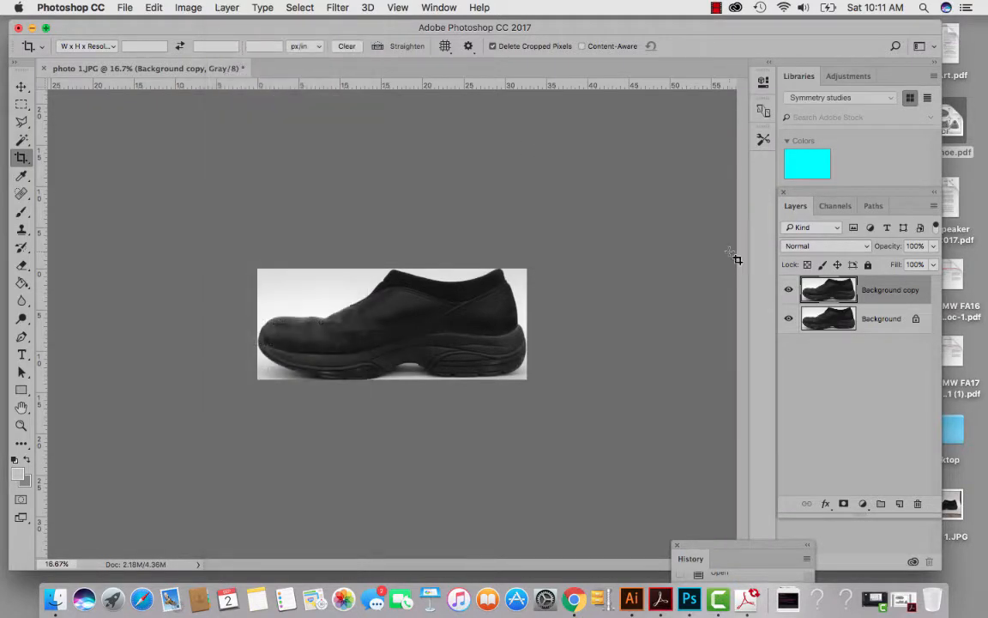
pyautogui.rightClick(876, 290)
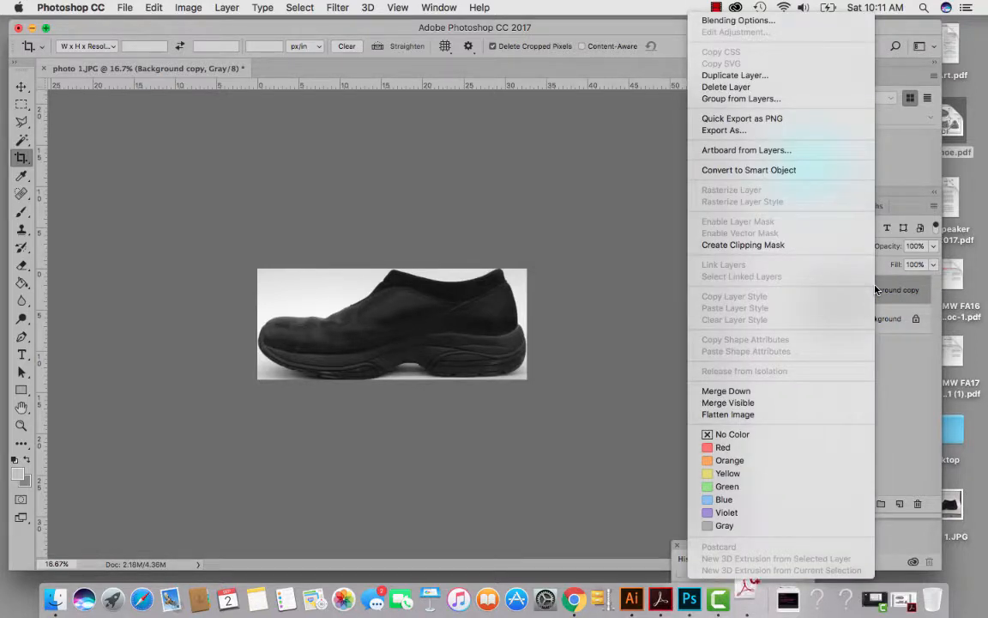
pyautogui.click(580, 216)
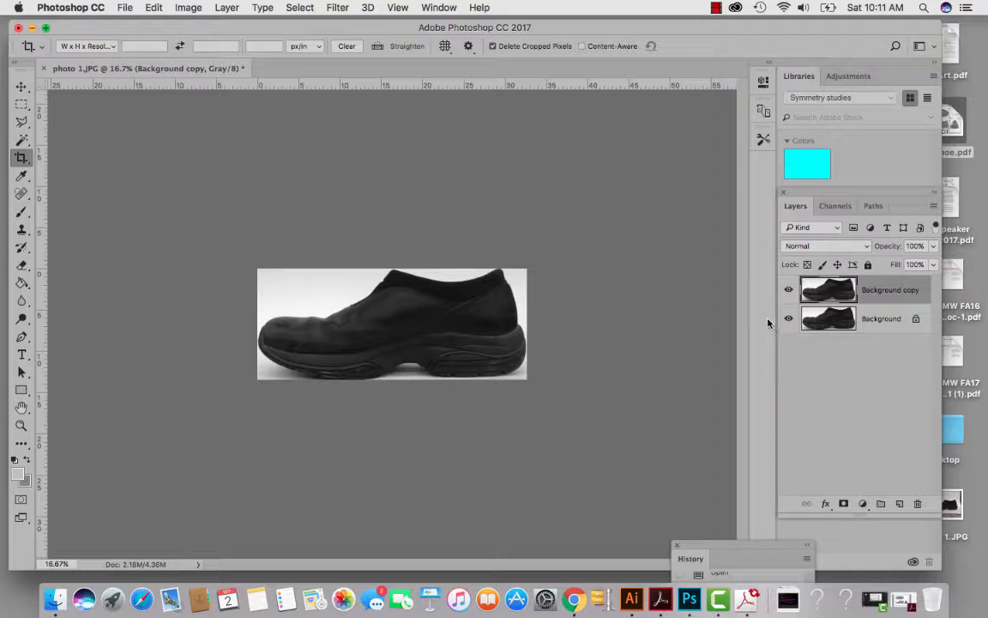
# Hide the original Background layer and set the image resolution to 150 pixels/inch
pyautogui.click(790, 319)
pyautogui.click(192, 8)
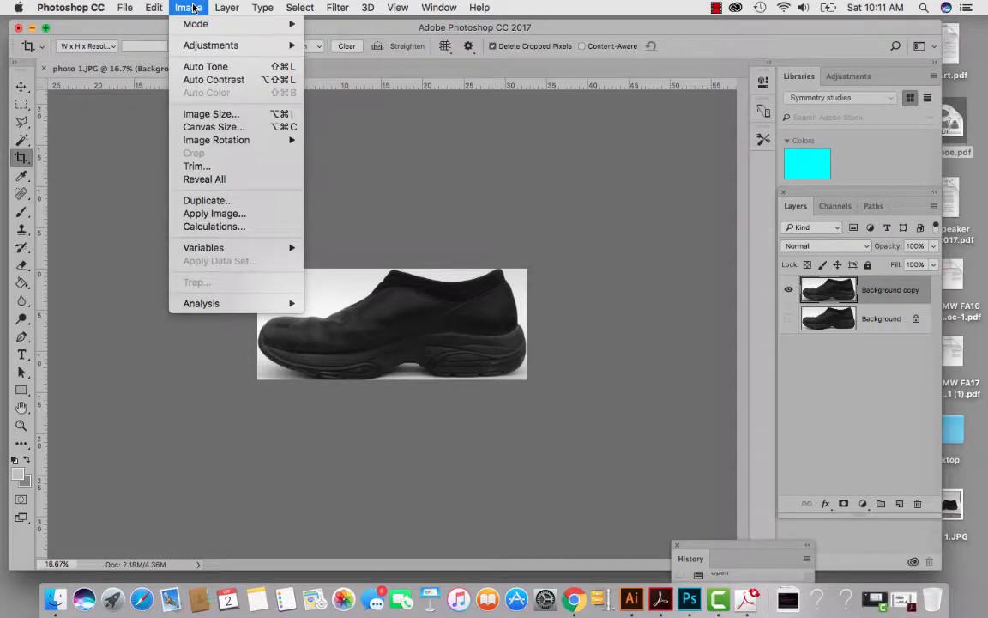
pyautogui.click(206, 114)
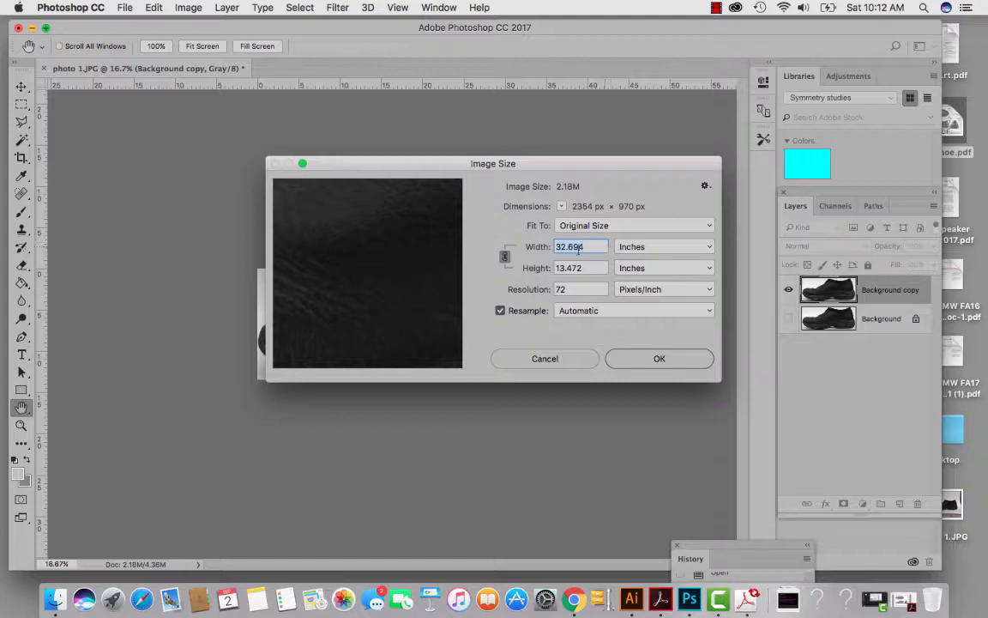
pyautogui.click(569, 289)
pyautogui.press('BackSpace')
pyautogui.press('BackSpace')
pyautogui.write('150')
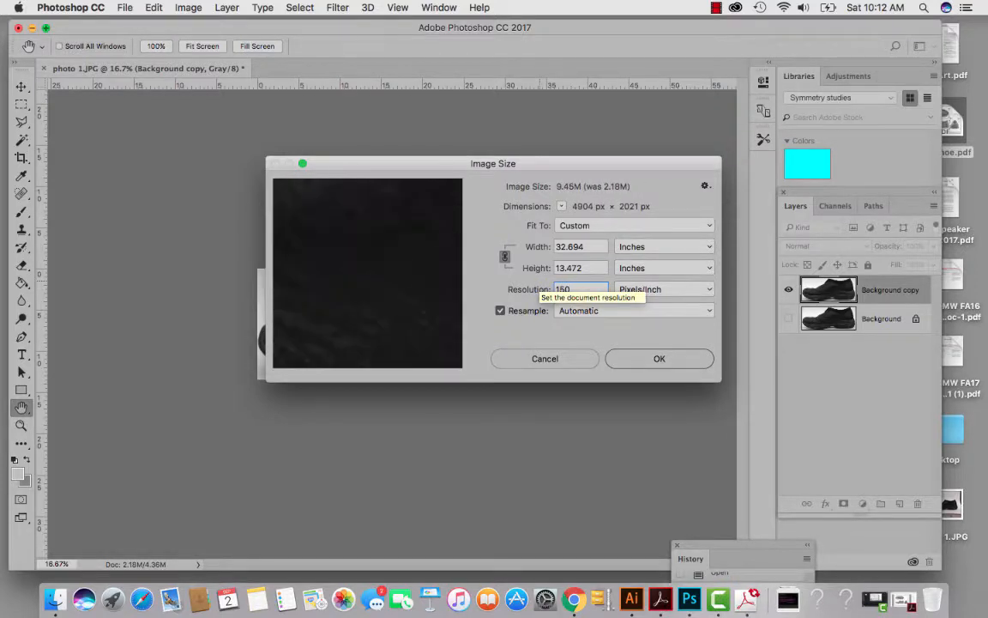
# Set the image width to 11.5 inches while its proportions are still linked
pyautogui.click(590, 249)
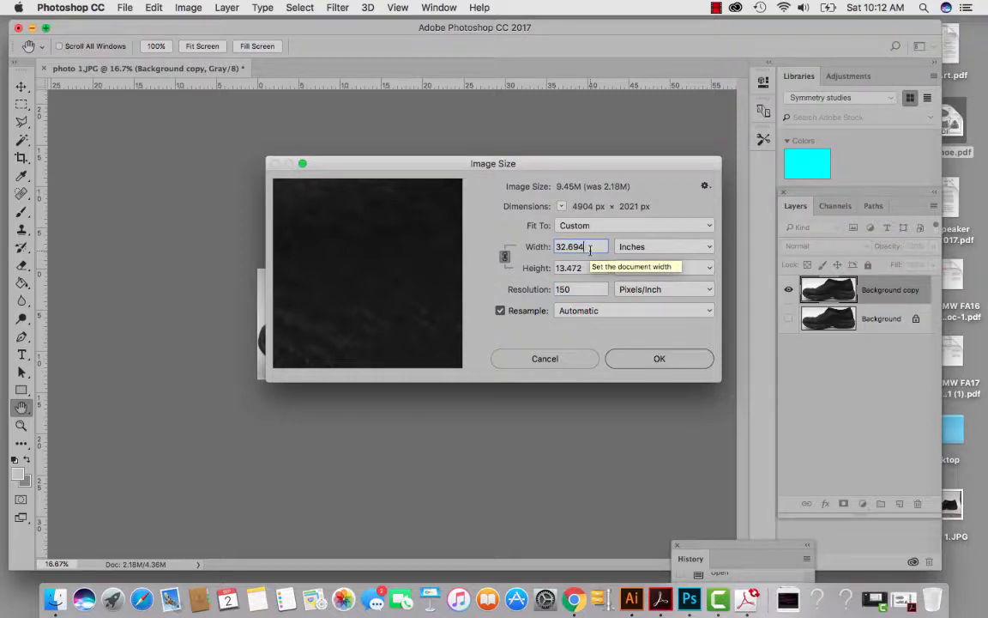
pyautogui.moveTo(591, 248); pyautogui.dragTo(553, 248)
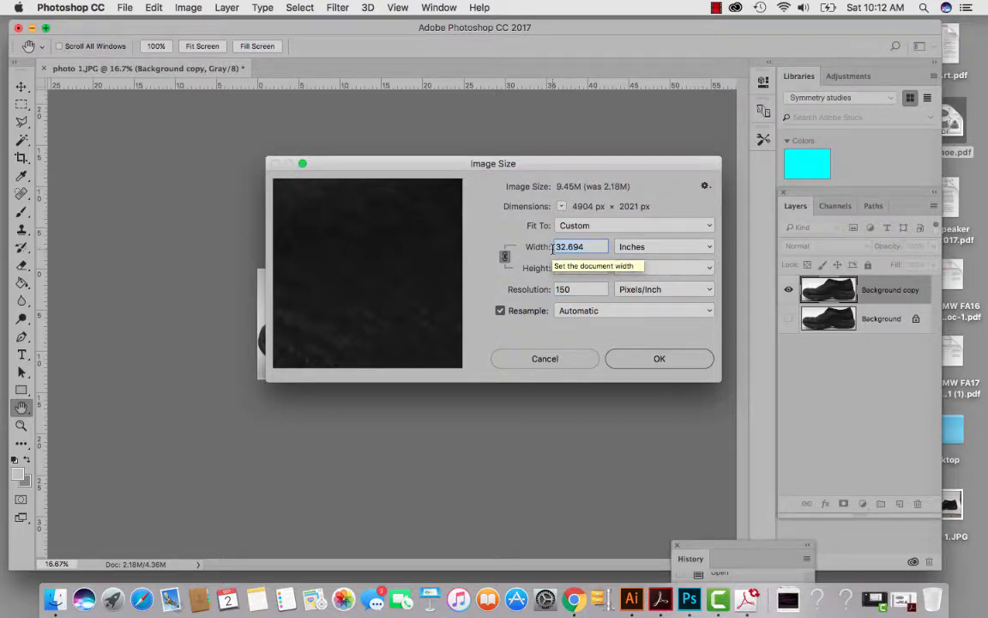
pyautogui.write('11.')
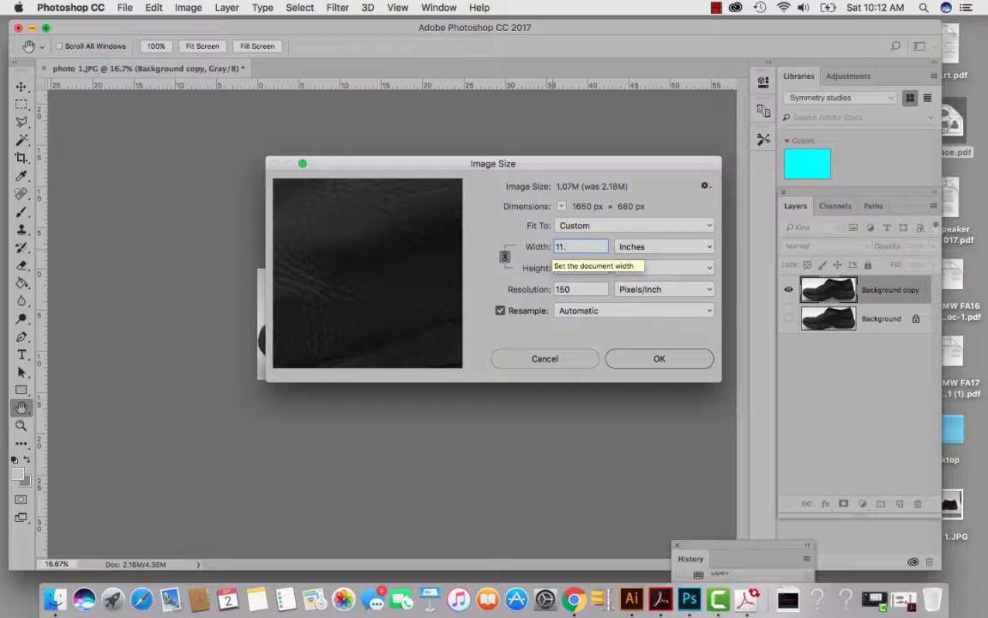
pyautogui.write('5')
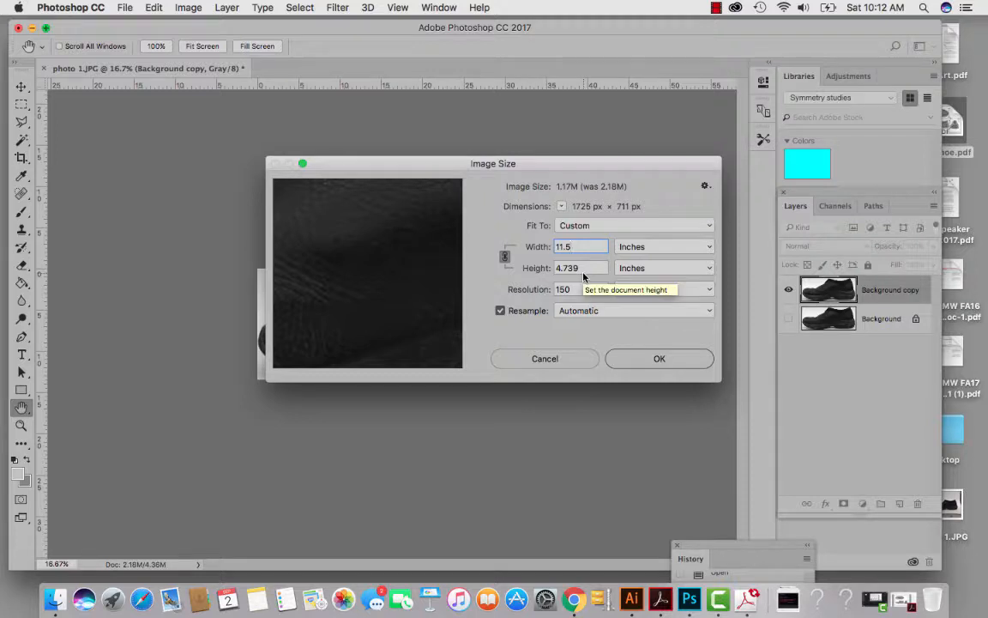
# Unlink the image's width and height, set the height to 4.5 inches and apply the new image size
pyautogui.click(505, 257)
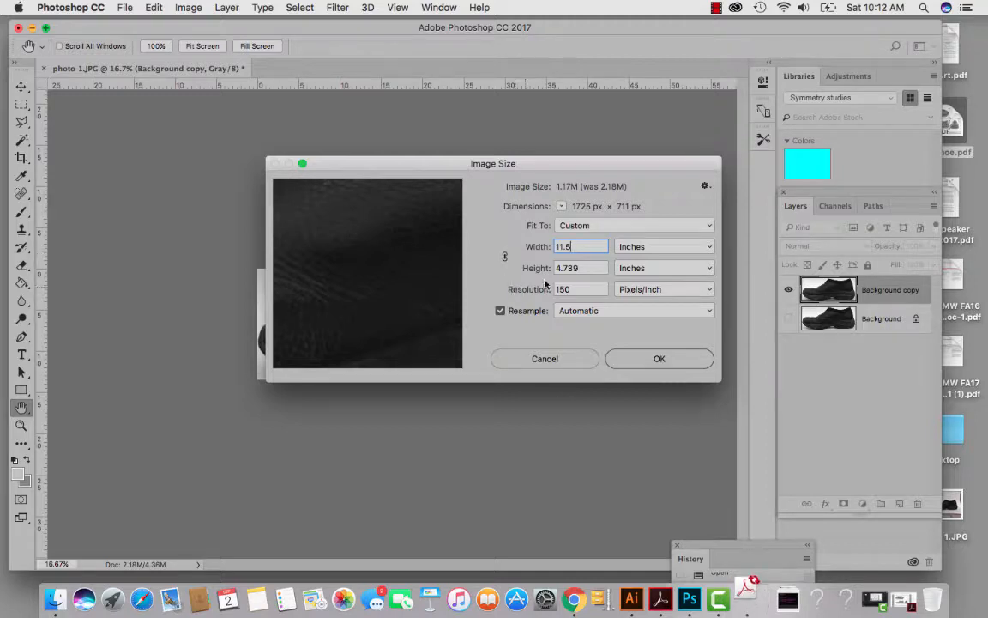
pyautogui.press('Tab')
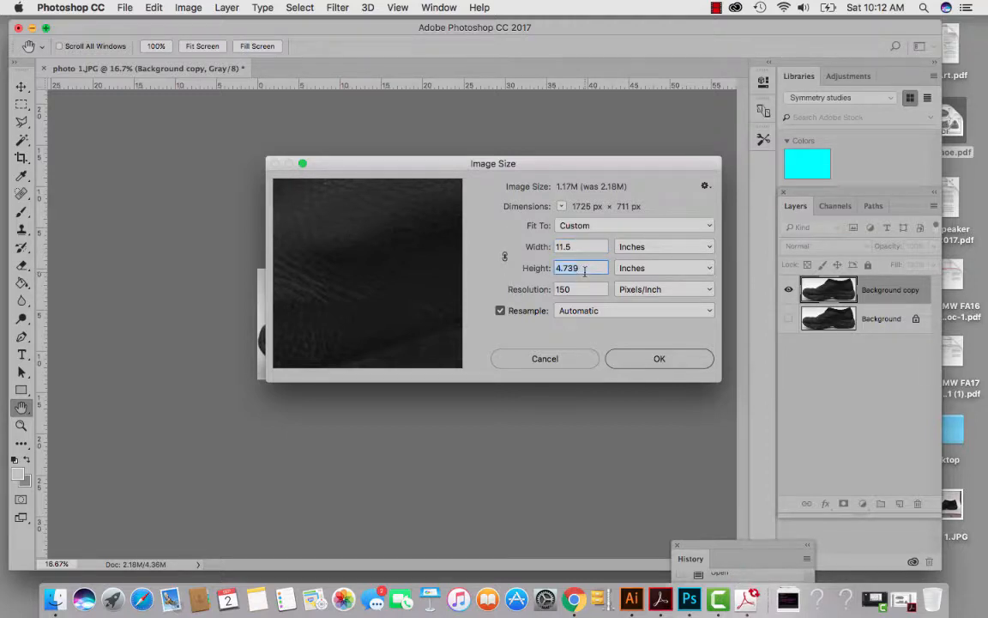
pyautogui.write('4.')
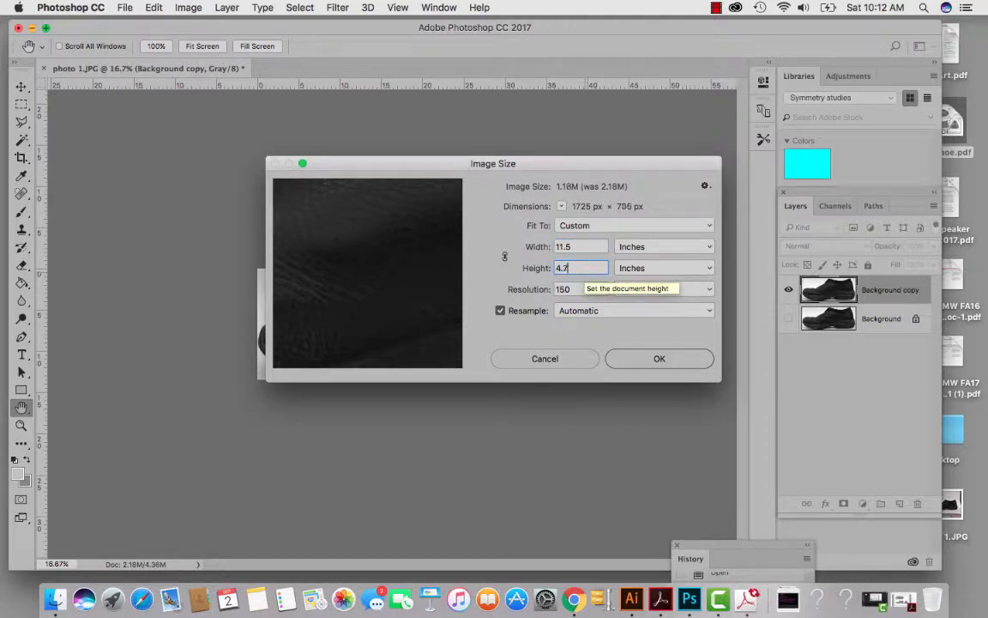
pyautogui.write('5')
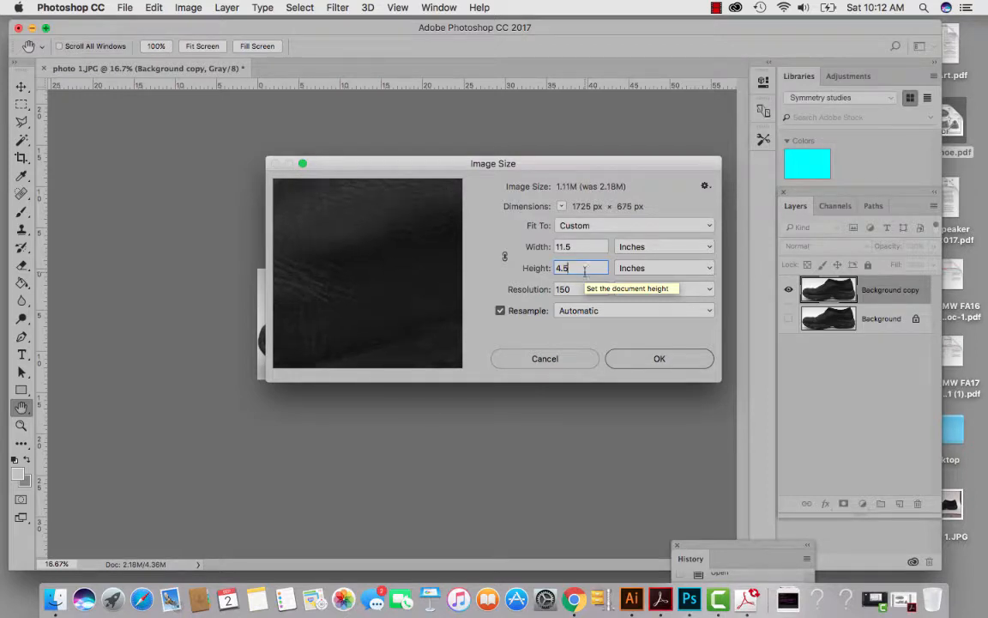
pyautogui.click(658, 359)
pyautogui.press('c')
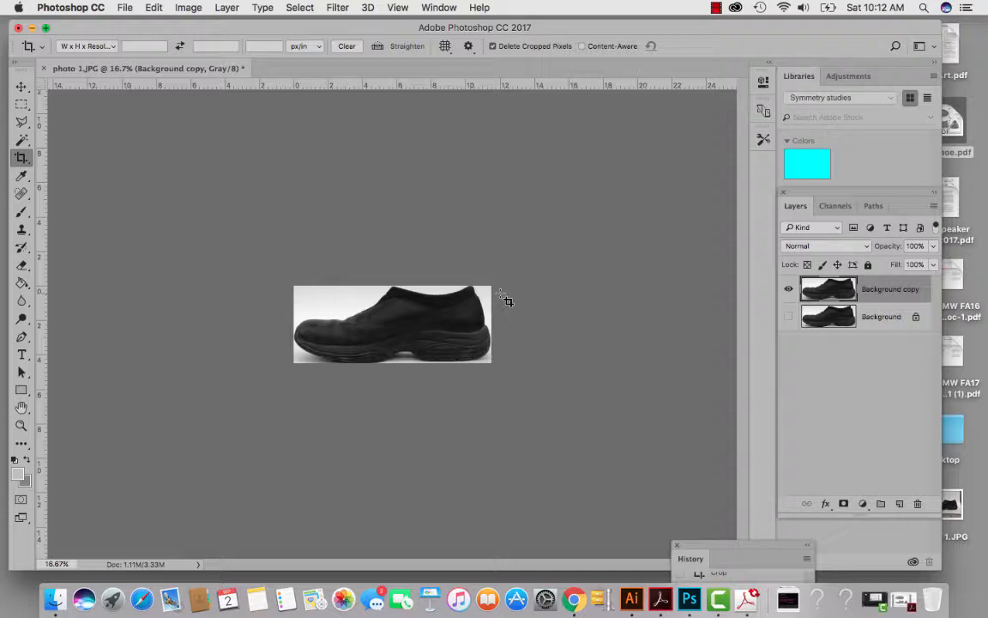
# Brighten the Background copy layer with a Levels adjustment, lowering the white input level to 103
pyautogui.press('super')
pyautogui.press('super+equal')
pyautogui.press('super+equal')
pyautogui.press('super+equal')
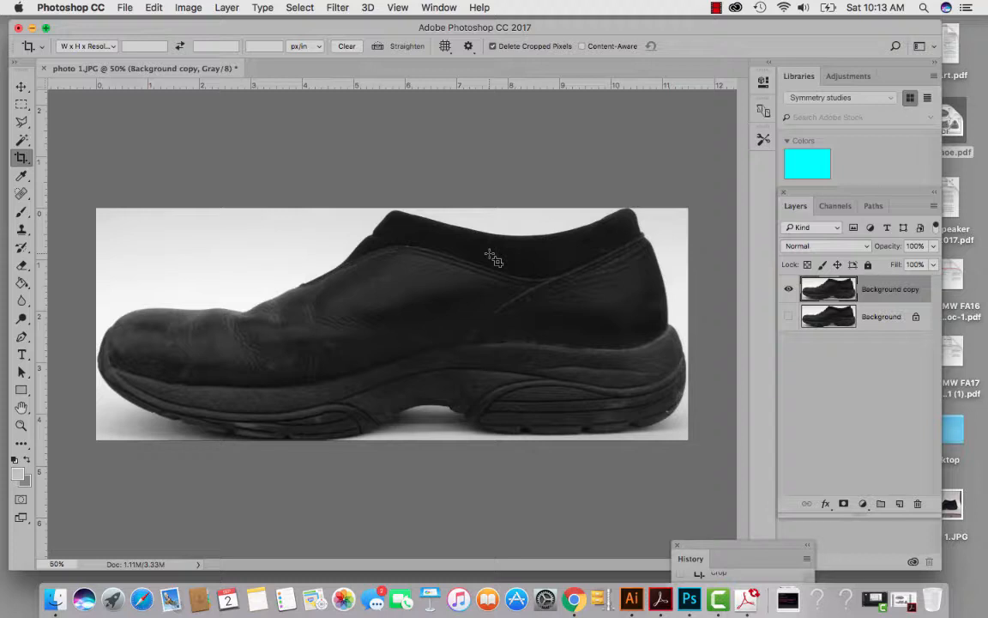
pyautogui.click(190, 8)
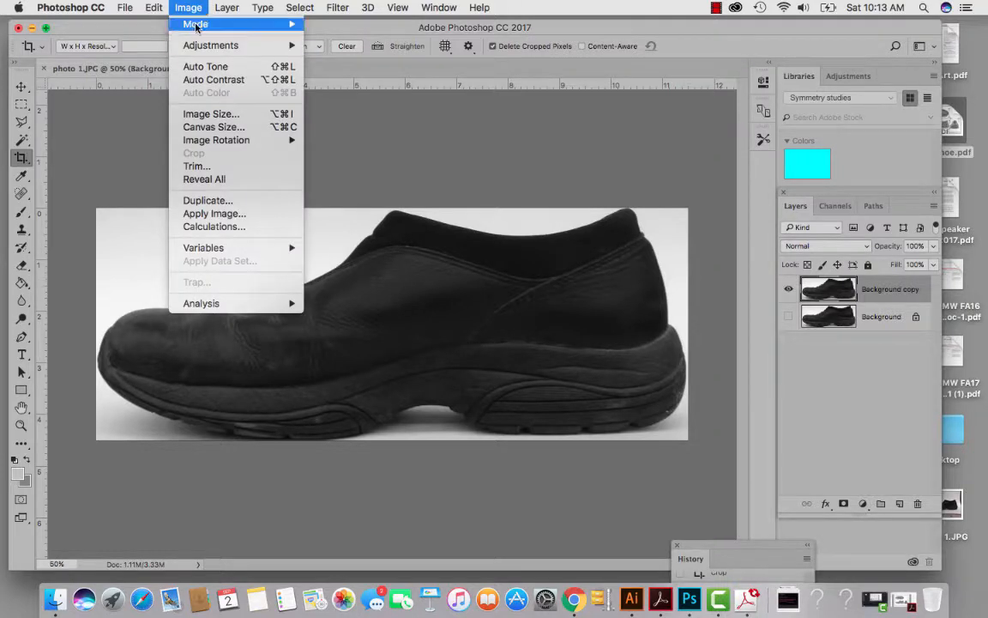
pyautogui.moveTo(204, 45)
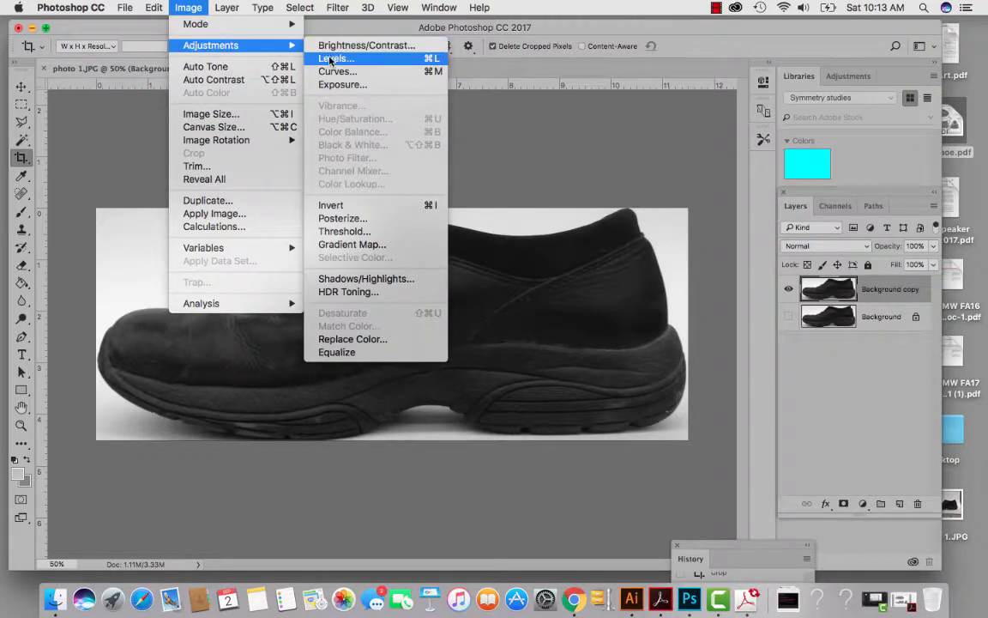
pyautogui.click(334, 59)
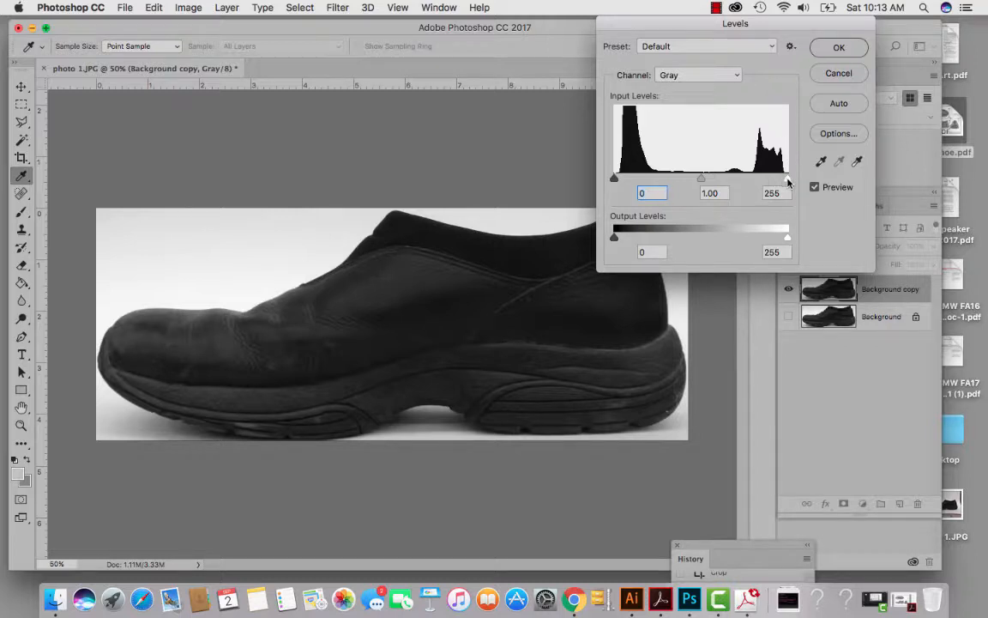
pyautogui.moveTo(788, 181); pyautogui.dragTo(784, 182)
pyautogui.moveTo(783, 181); pyautogui.dragTo(689, 159)
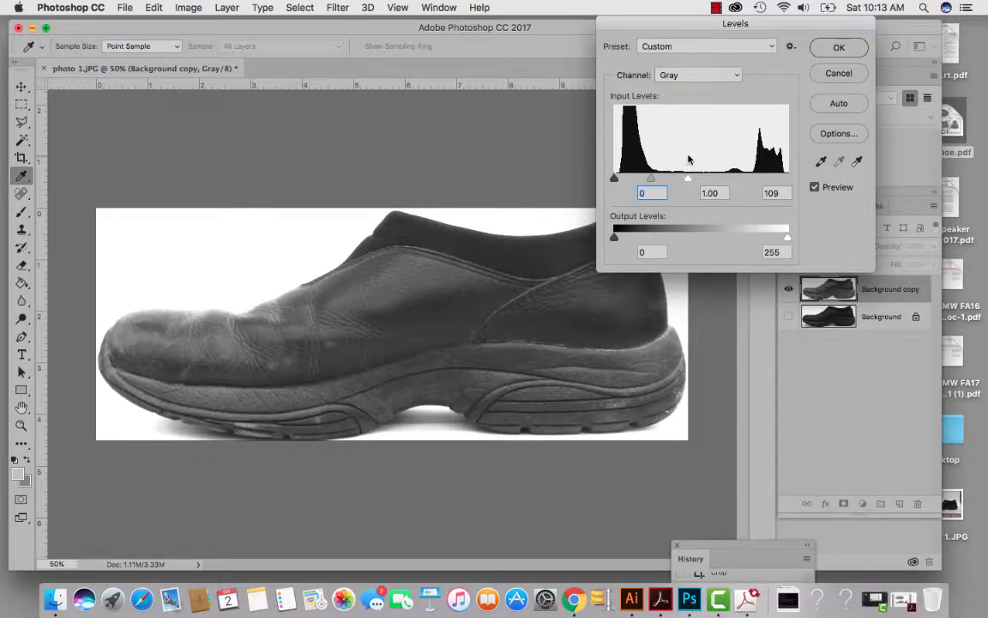
pyautogui.click(688, 177)
pyautogui.moveTo(614, 179)
pyautogui.mouseDown()
pyautogui.moveTo(624, 181)
pyautogui.moveTo(613, 179)
pyautogui.mouseUp()
pyautogui.moveTo(688, 178)
pyautogui.mouseDown()
pyautogui.moveTo(726, 181)
pyautogui.moveTo(676, 176)
pyautogui.moveTo(702, 177)
pyautogui.moveTo(686, 178)
pyautogui.mouseUp()
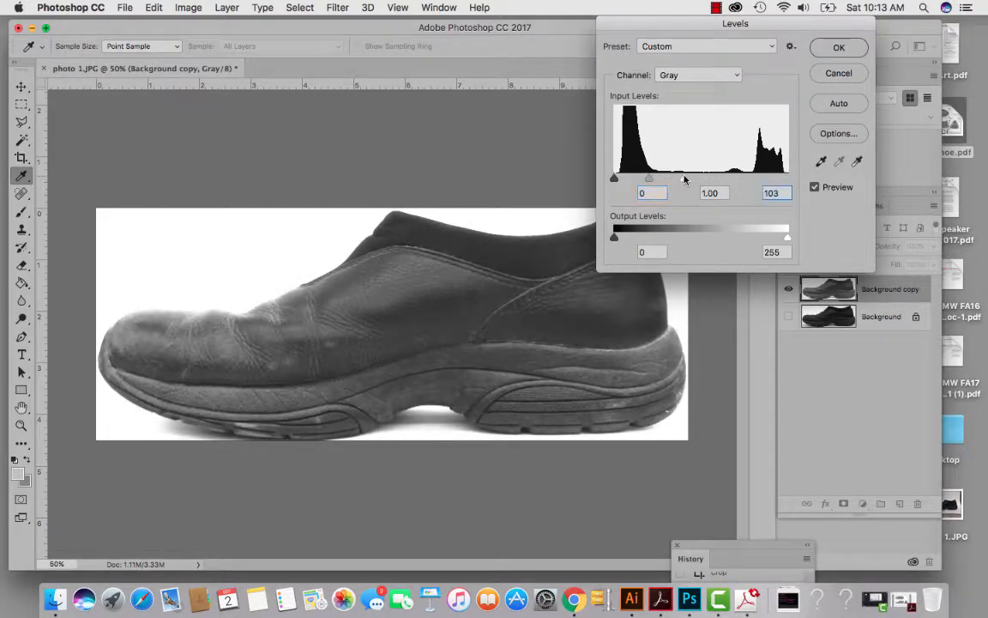
pyautogui.click(837, 48)
pyautogui.press('c')
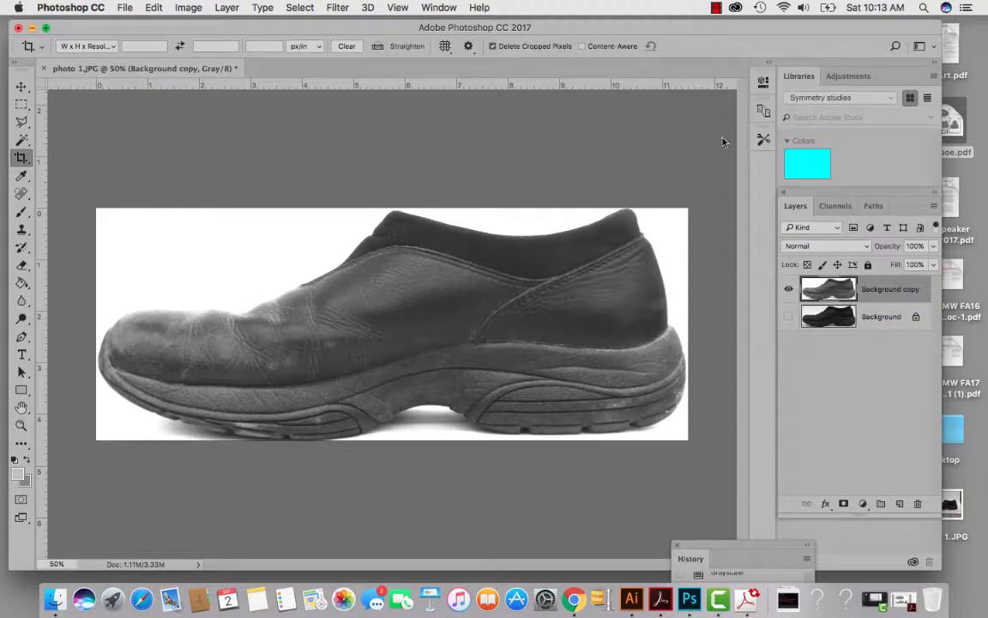
# Save the image to the Desktop as shoe_1 in PNG format
pyautogui.click(125, 7)
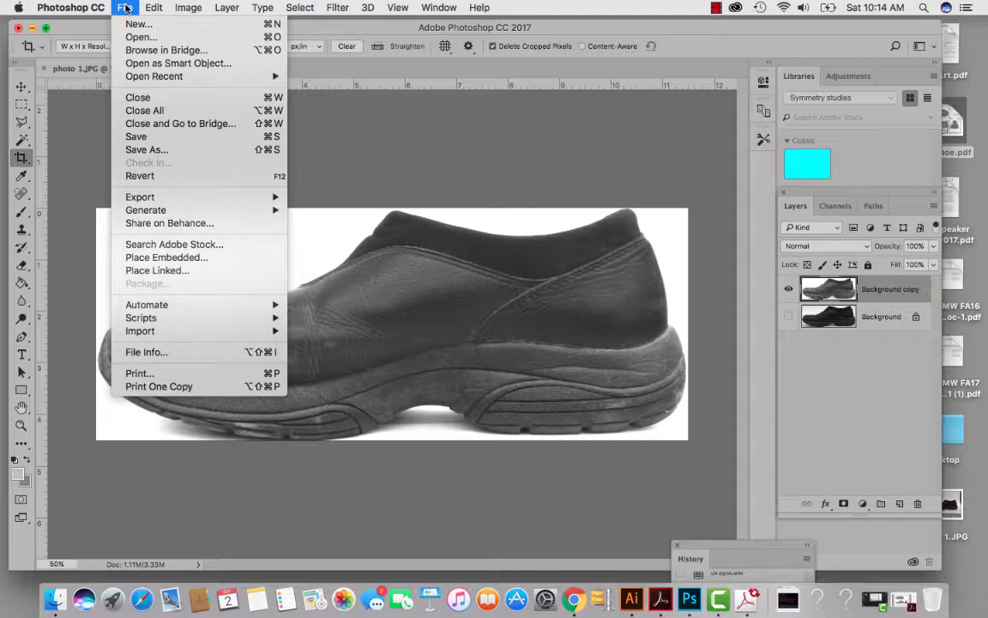
pyautogui.click(135, 150)
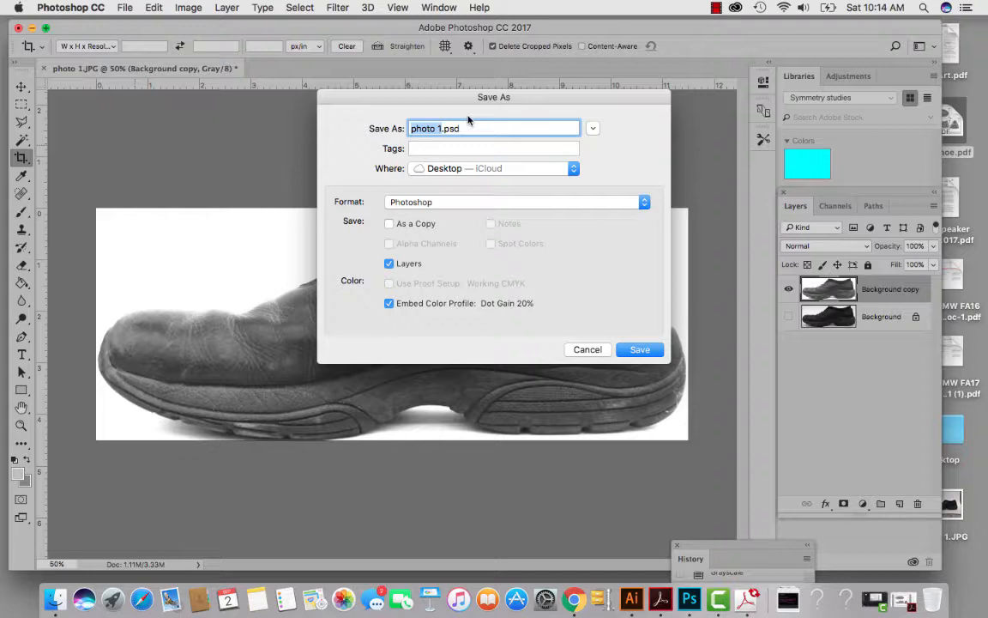
pyautogui.write('shoe')
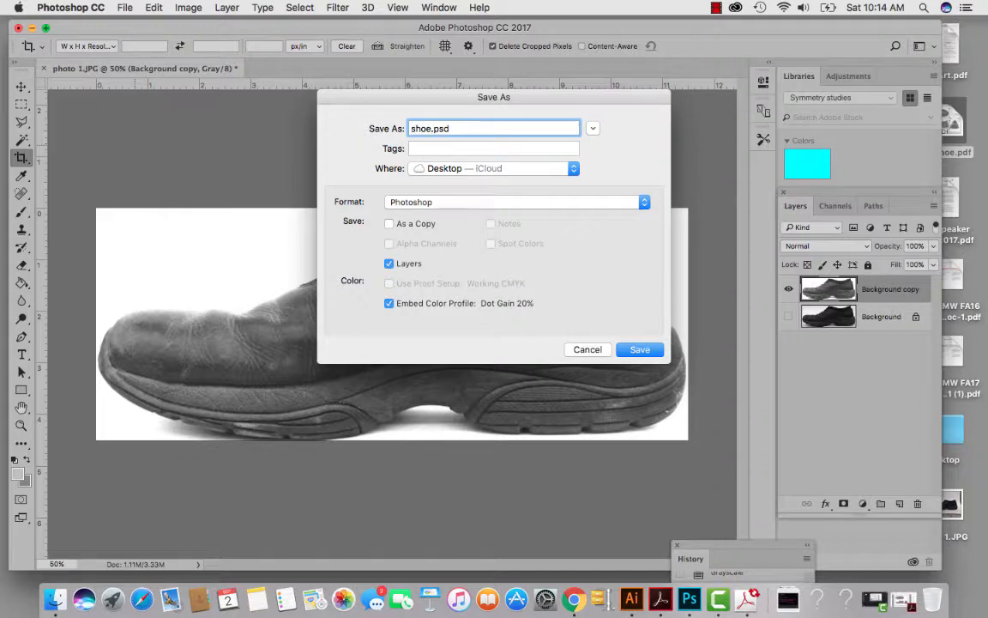
pyautogui.write('_1')
pyautogui.click(645, 202)
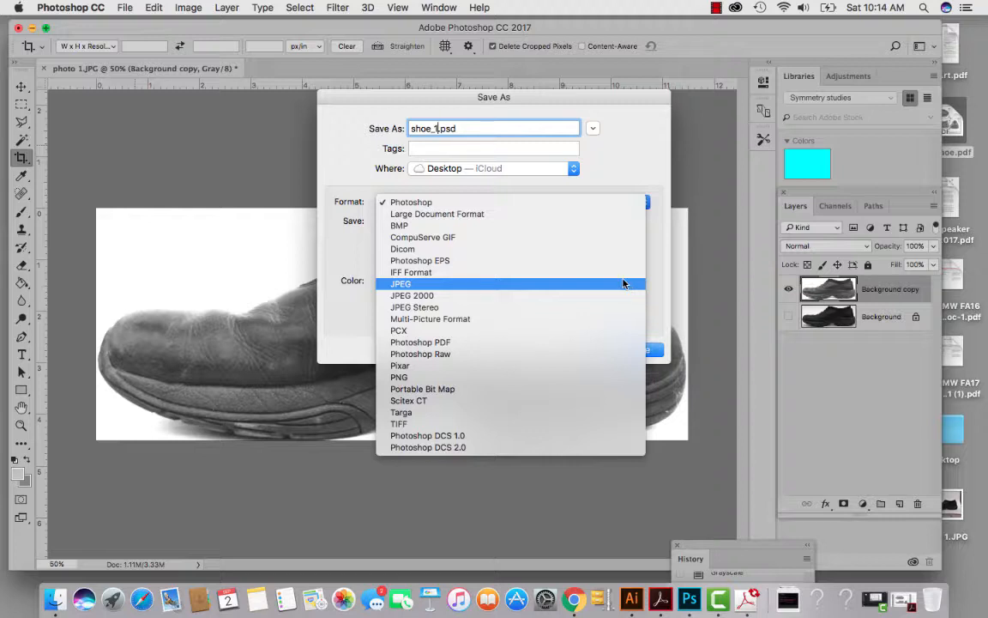
pyautogui.click(610, 379)
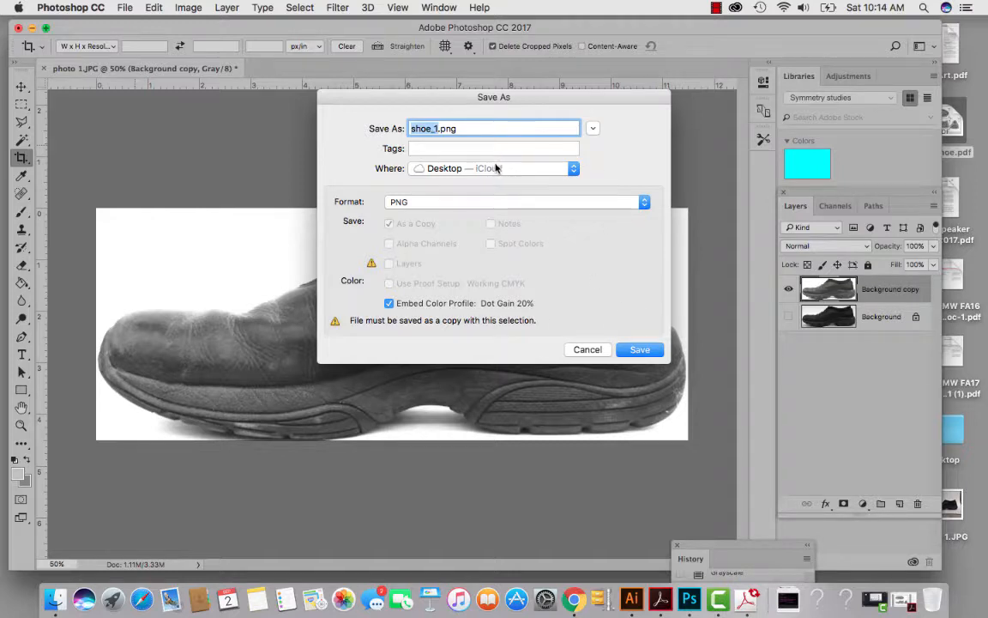
pyautogui.click(640, 350)
pyautogui.click(543, 195)
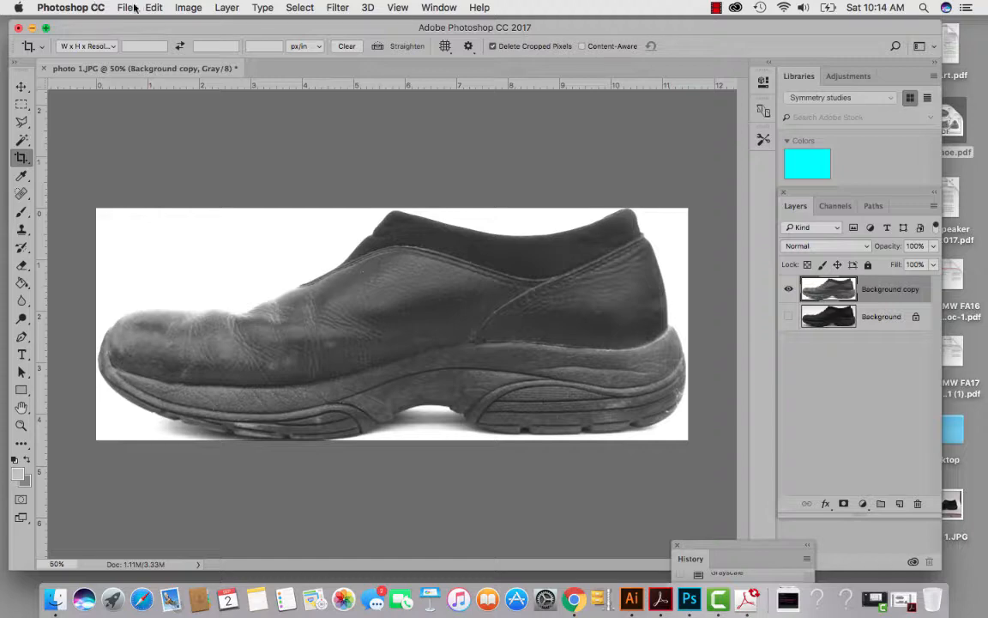
# Open photo 4.JPG from the Desktop
pyautogui.click(122, 8)
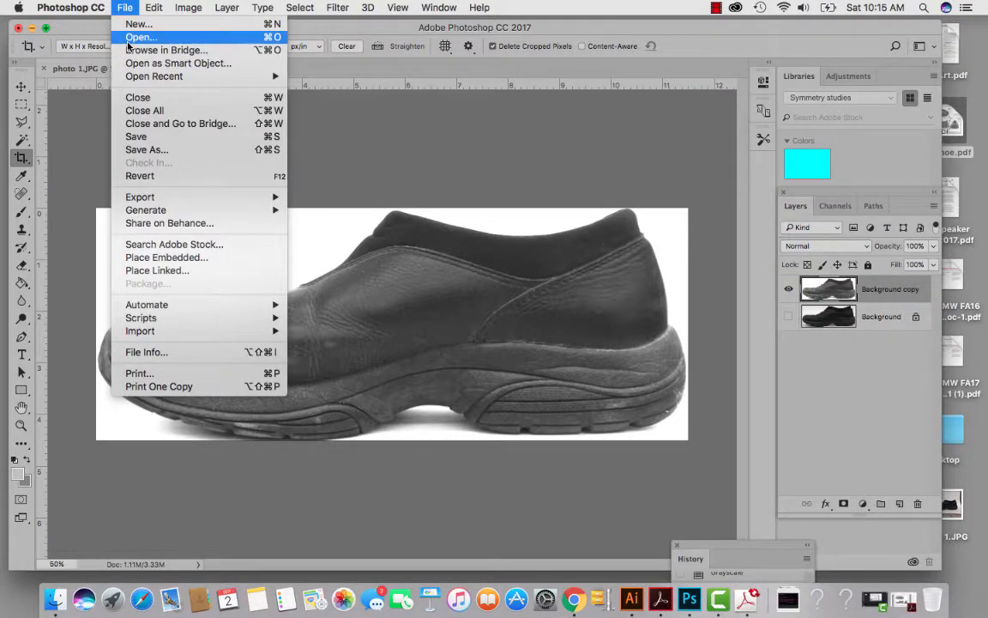
pyautogui.click(127, 40)
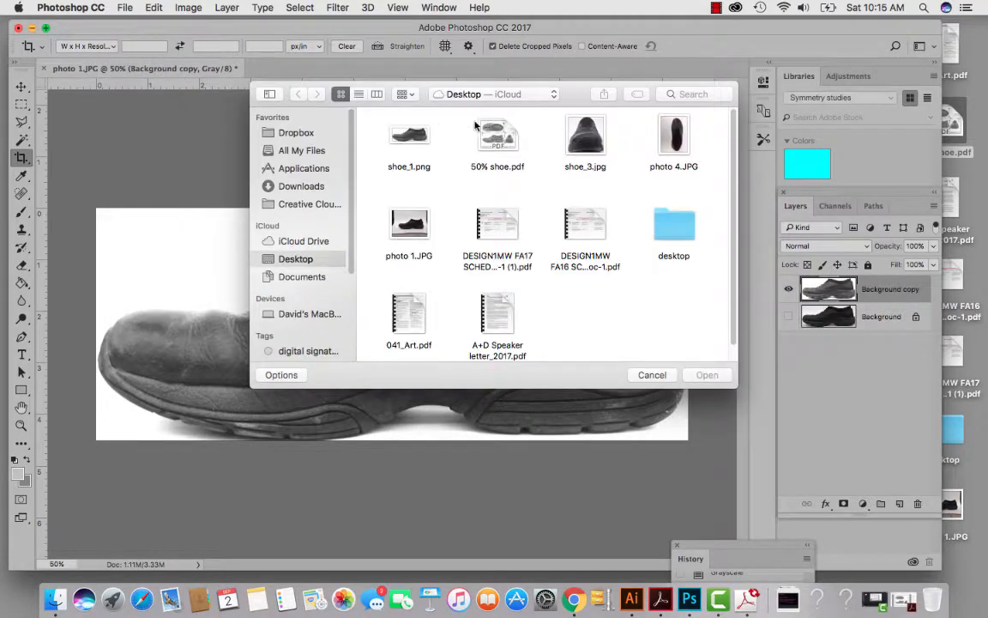
pyautogui.click(675, 143)
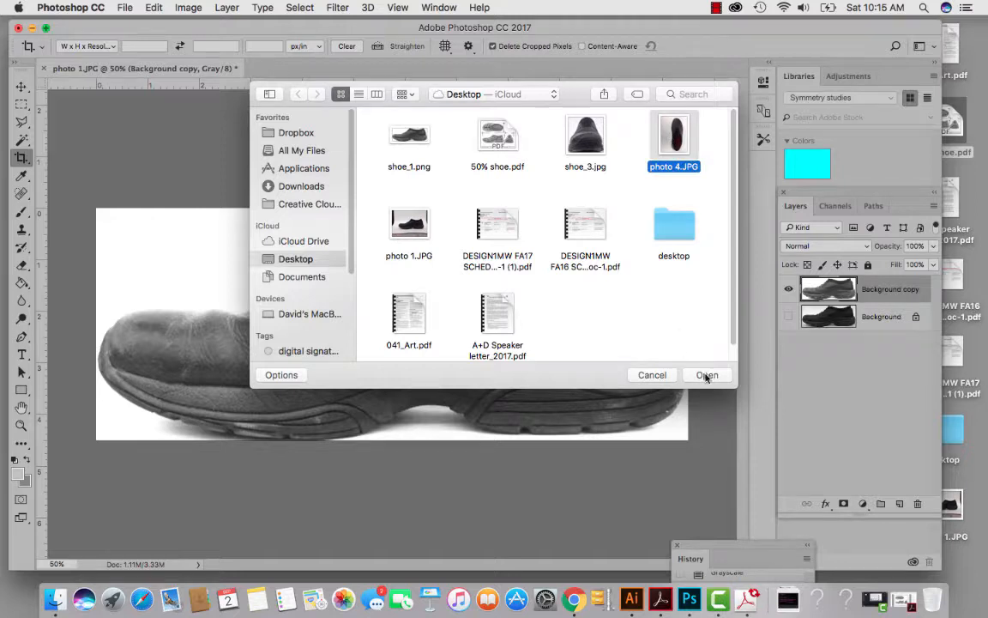
pyautogui.click(707, 375)
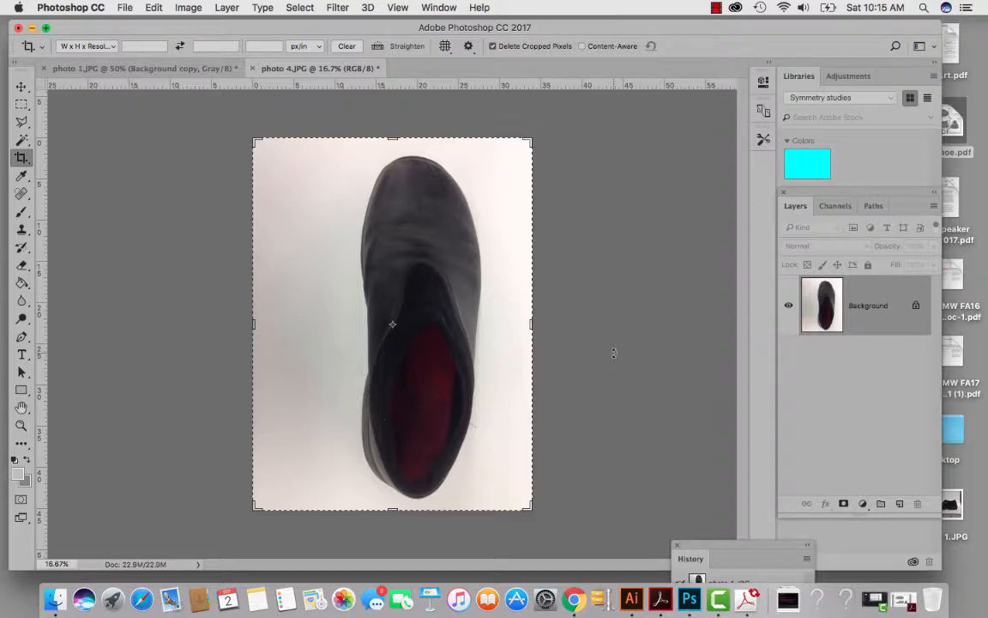
# Convert photo 4.JPG to Grayscale mode, discarding its color information
pyautogui.click(189, 6)
pyautogui.moveTo(195, 24)
pyautogui.click(328, 41)
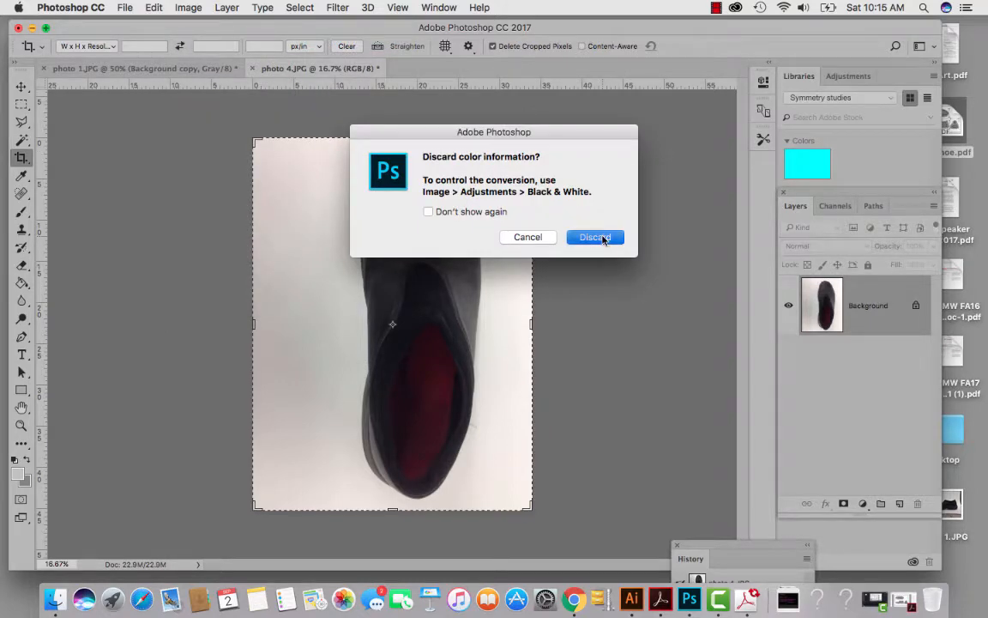
pyautogui.press('Return')
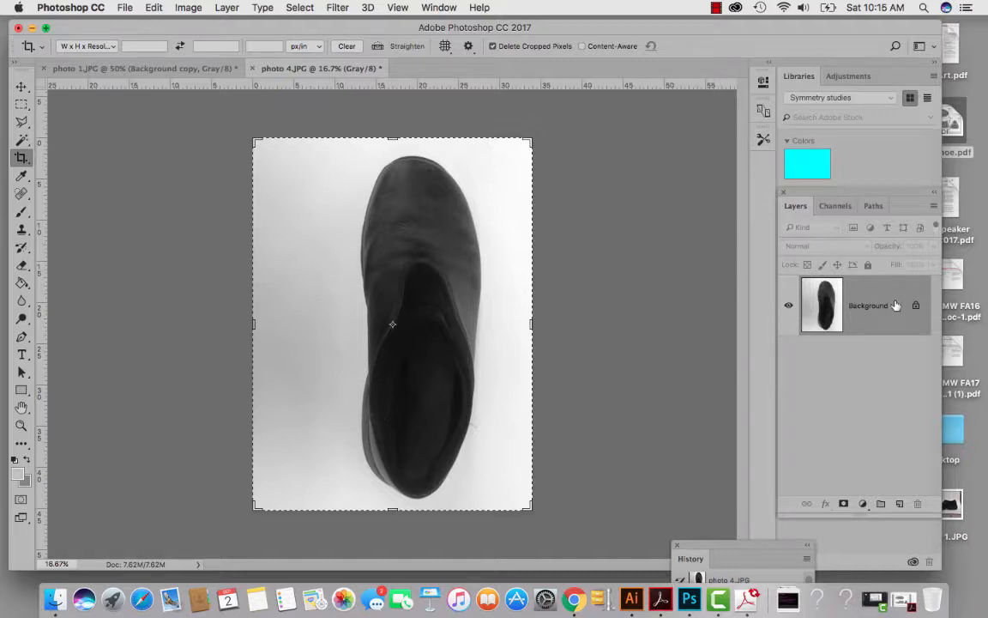
# Duplicate the Background layer of photo 4.JPG and hide the original
pyautogui.moveTo(896, 306); pyautogui.dragTo(901, 505)
pyautogui.moveTo(885, 319); pyautogui.dragTo(901, 505)
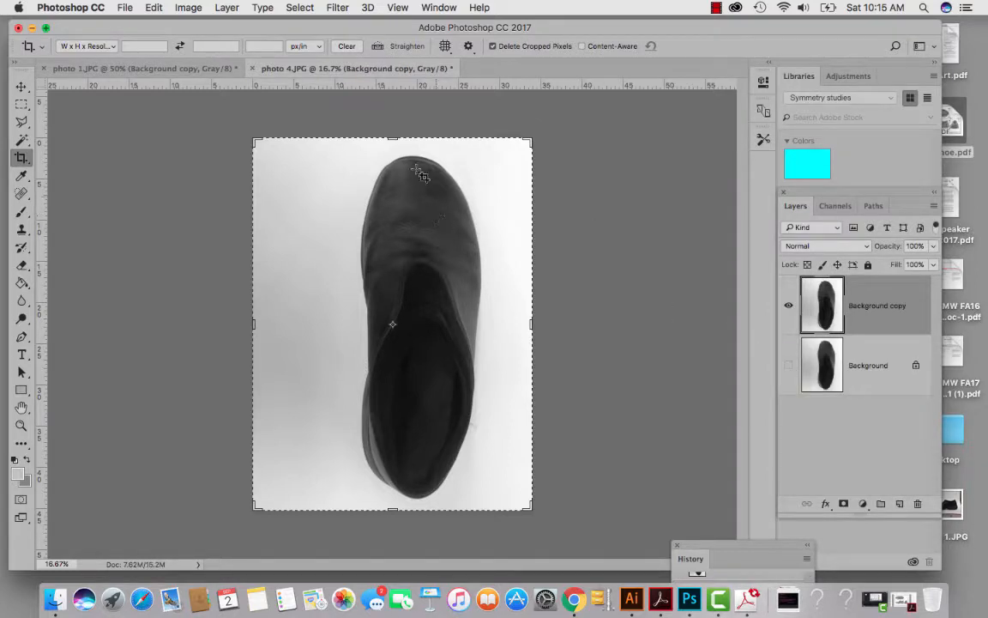
# Rotate the whole photo 4 image 90° counterclockwise so the shoe lies horizontally
pyautogui.click(187, 8)
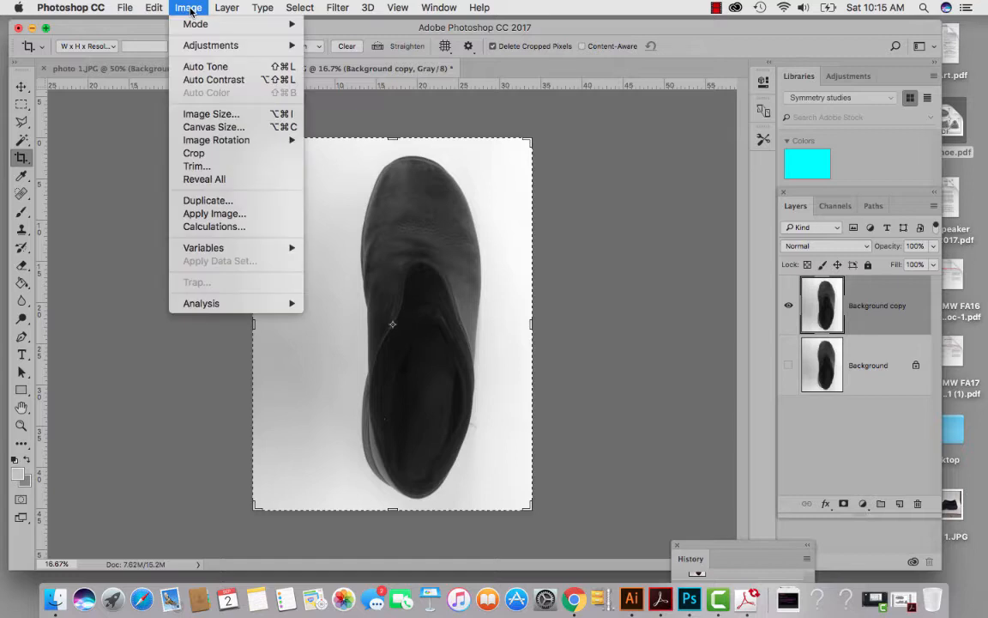
pyautogui.moveTo(191, 139)
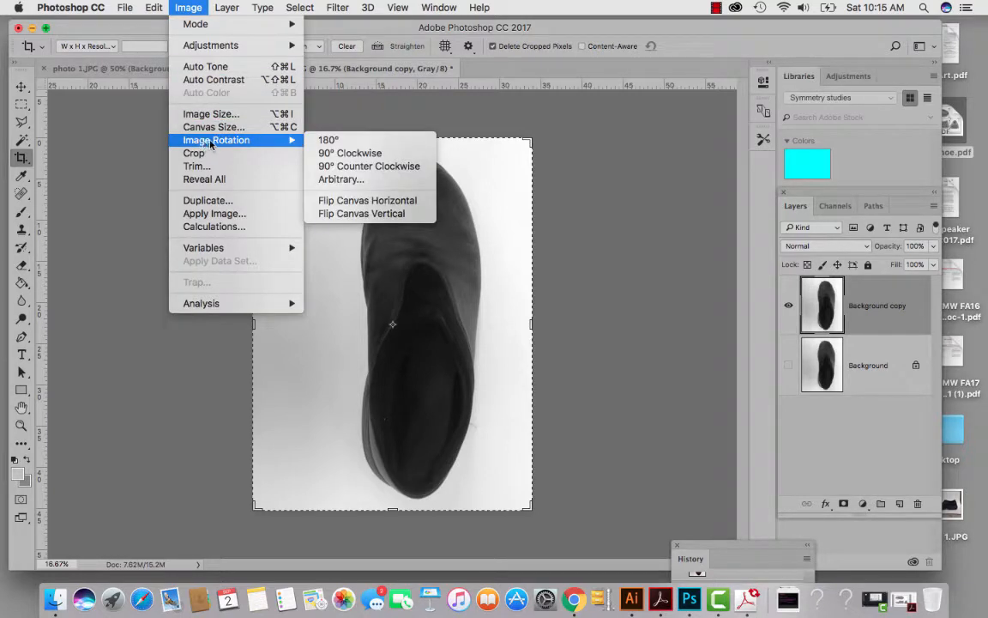
pyautogui.click(330, 166)
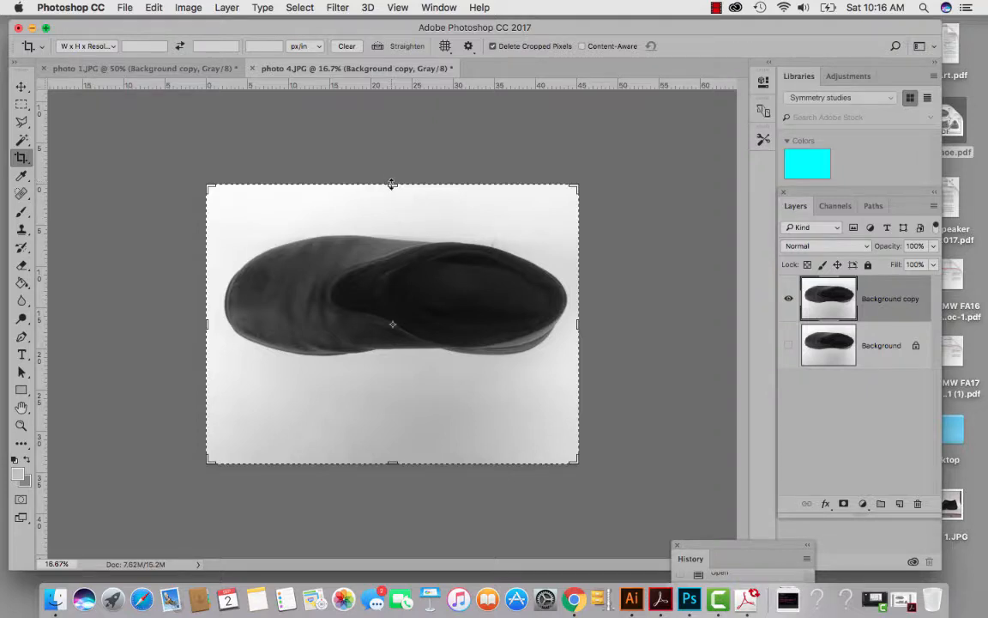
# Crop the photo 4 image tightly around the shoe on all sides, rotating it slightly to level the shoe
pyautogui.moveTo(391, 184); pyautogui.dragTo(392, 207)
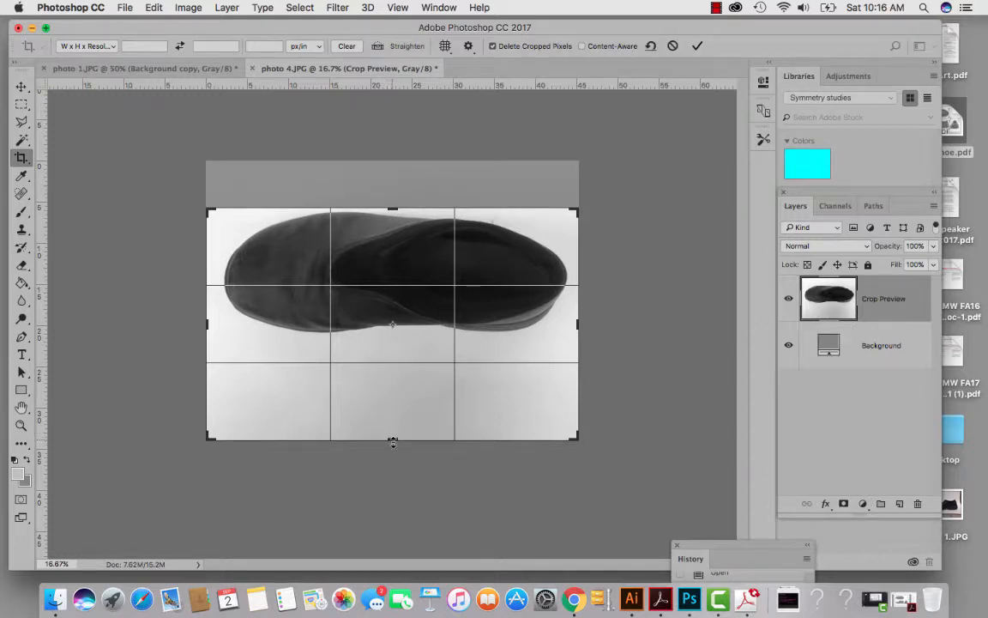
pyautogui.moveTo(392, 442); pyautogui.dragTo(392, 394)
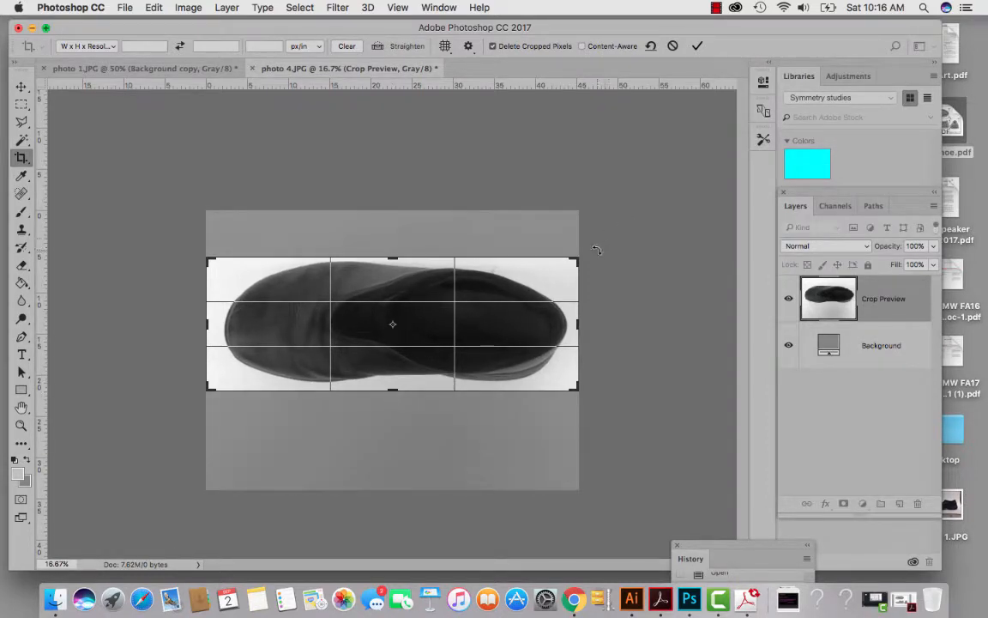
pyautogui.moveTo(596, 249)
pyautogui.mouseDown()
pyautogui.moveTo(586, 228)
pyautogui.moveTo(584, 253)
pyautogui.mouseUp()
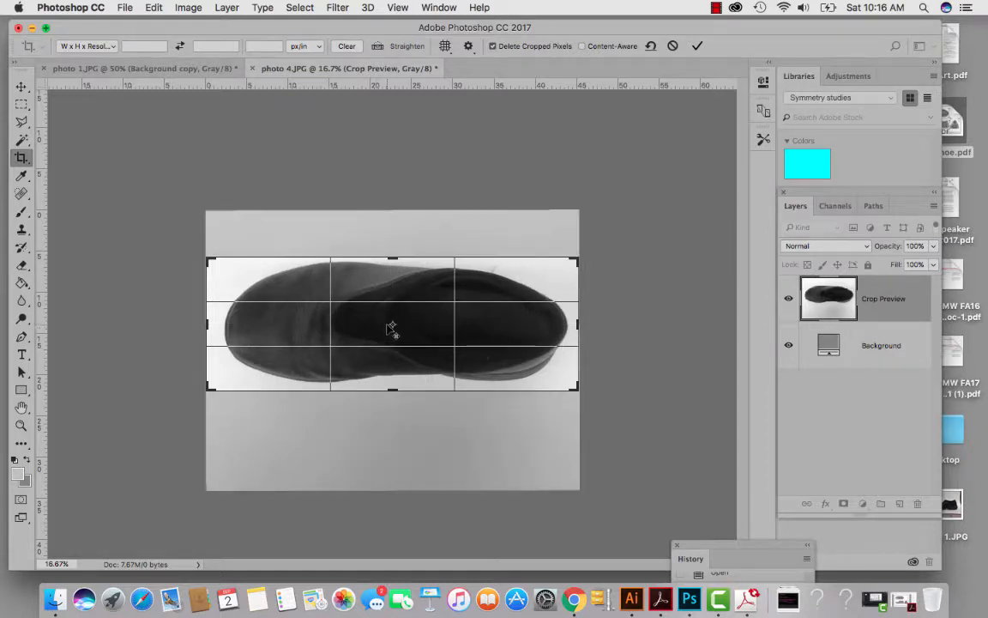
pyautogui.moveTo(390, 327); pyautogui.dragTo(388, 327)
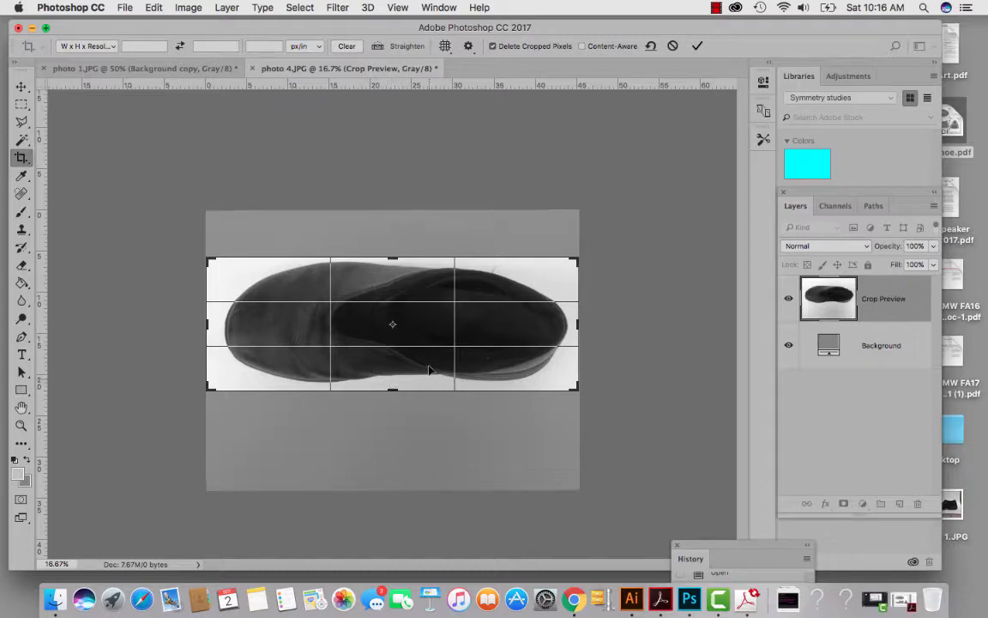
pyautogui.moveTo(390, 390)
pyautogui.mouseDown()
pyautogui.moveTo(390, 354)
pyautogui.moveTo(391, 386)
pyautogui.mouseUp()
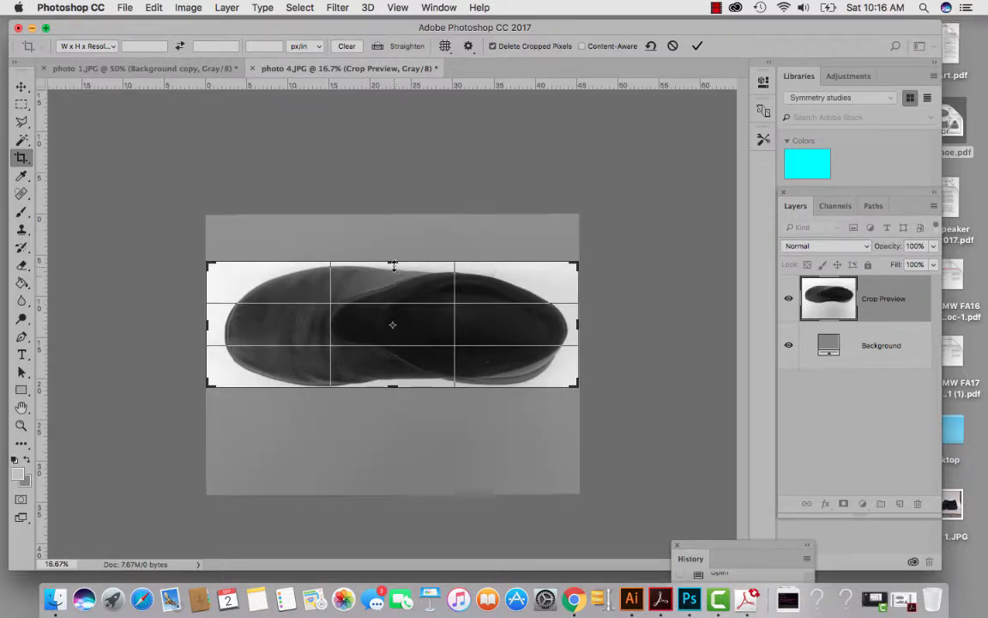
pyautogui.moveTo(393, 261); pyautogui.dragTo(393, 263)
pyautogui.moveTo(578, 324); pyautogui.dragTo(563, 325)
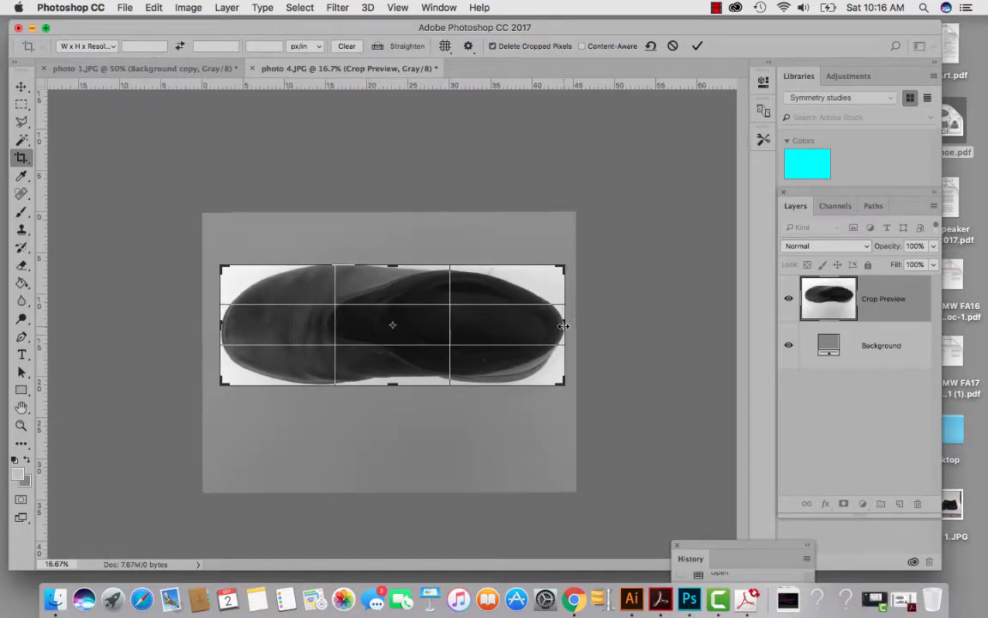
pyautogui.press('Return')
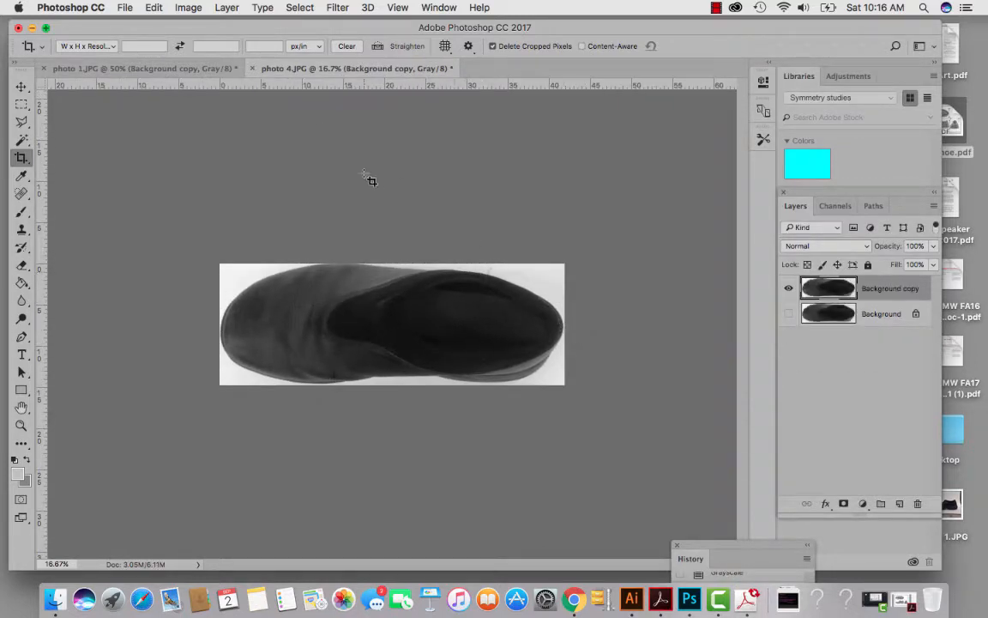
# Set the photo 4 image size to 150 pixels/inch and 11.5 inches wide with the aspect ratio constrained
pyautogui.click(181, 6)
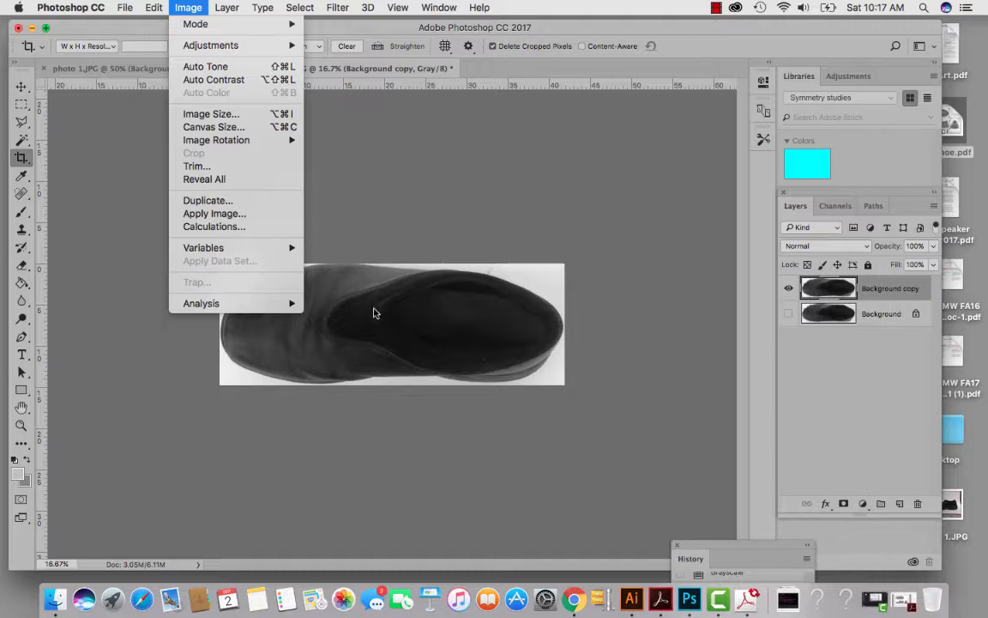
pyautogui.click(243, 113)
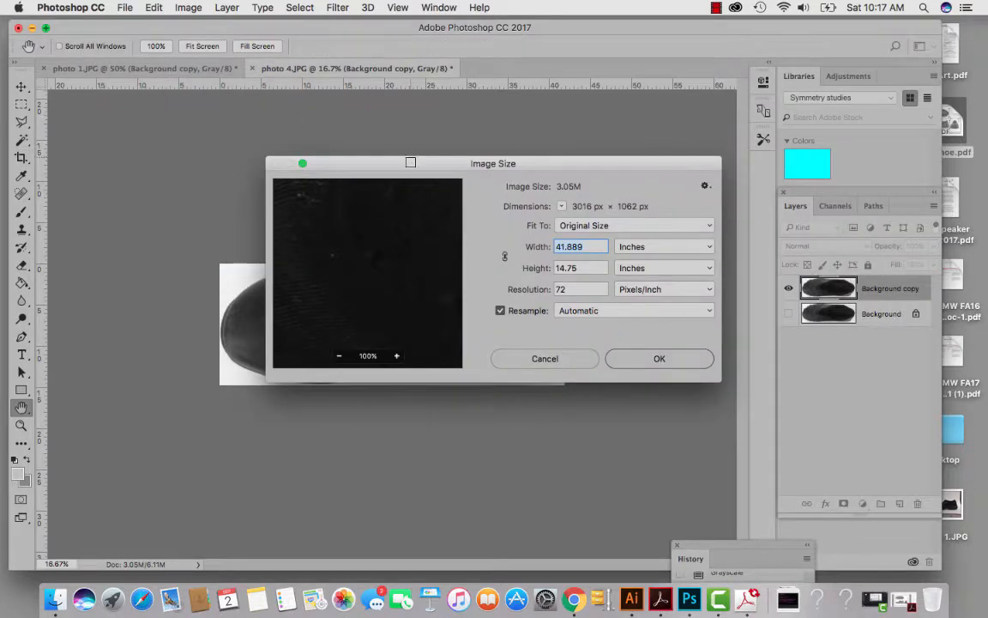
pyautogui.click(570, 289)
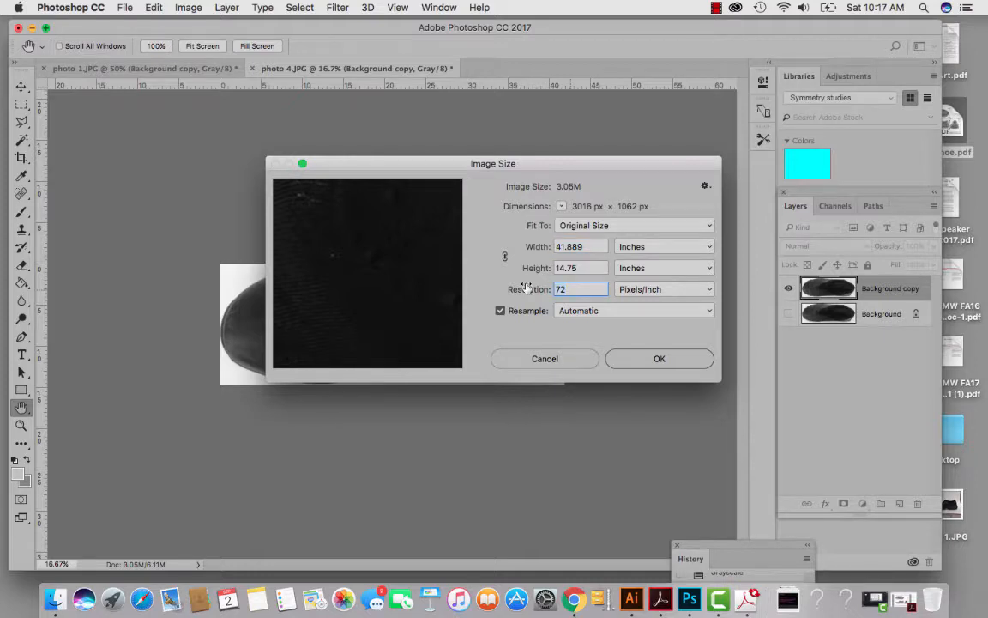
pyautogui.write('150')
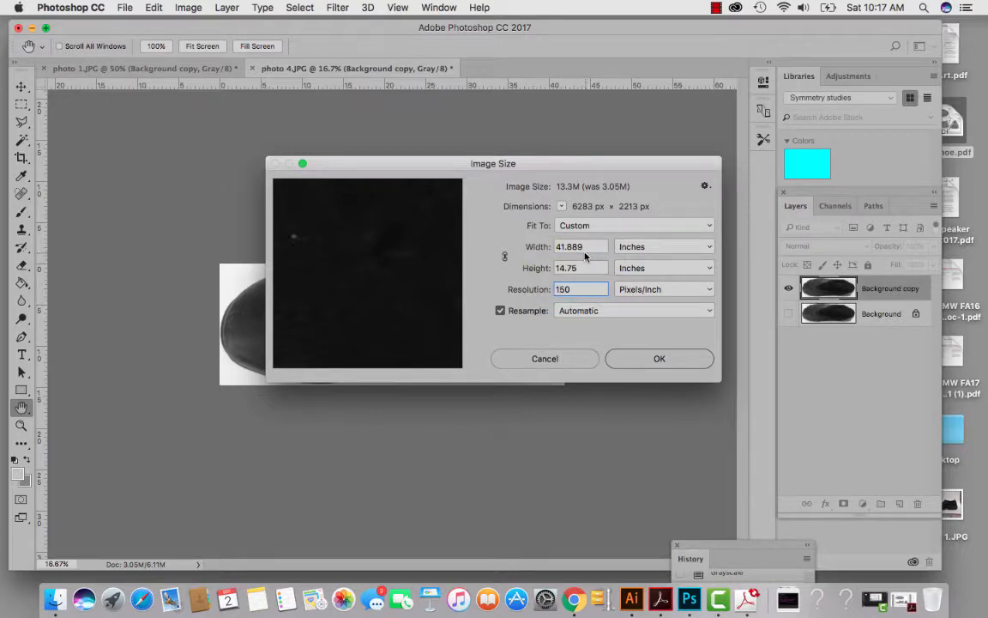
pyautogui.click(504, 261)
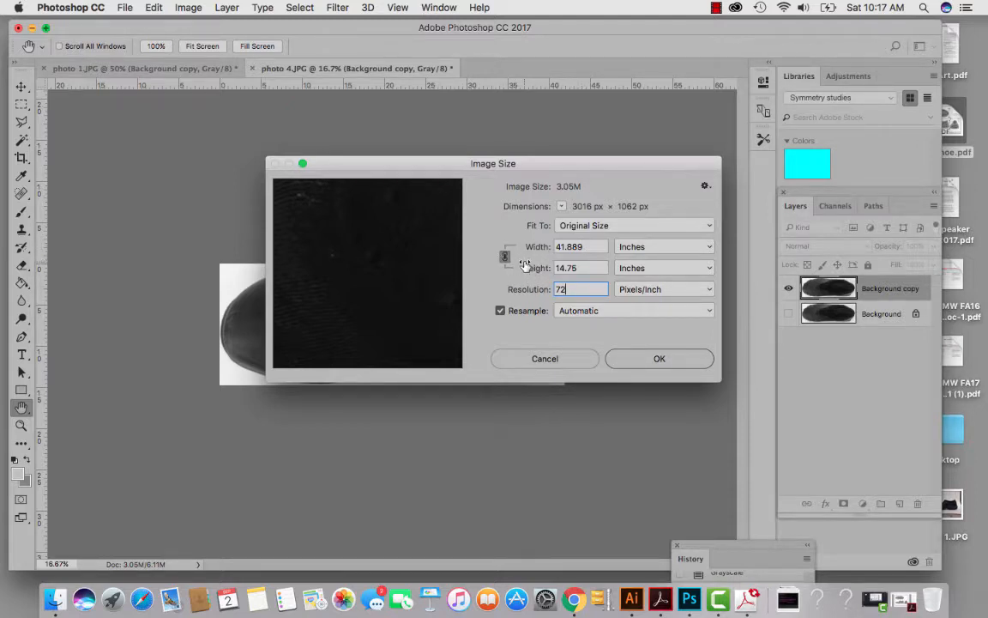
pyautogui.press('BackSpace')
pyautogui.press('BackSpace')
pyautogui.write('150')
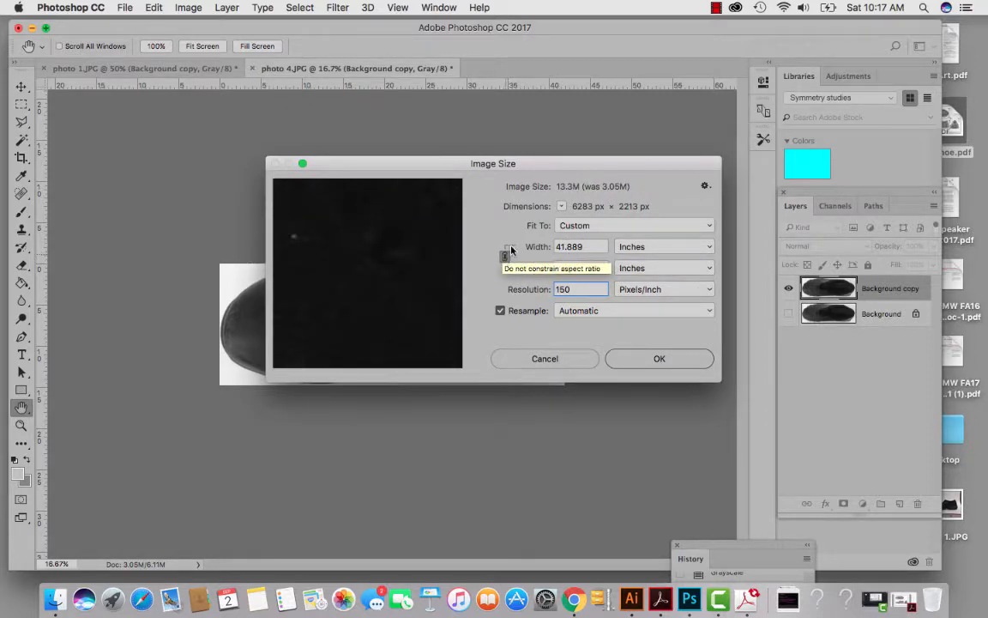
pyautogui.click(566, 248)
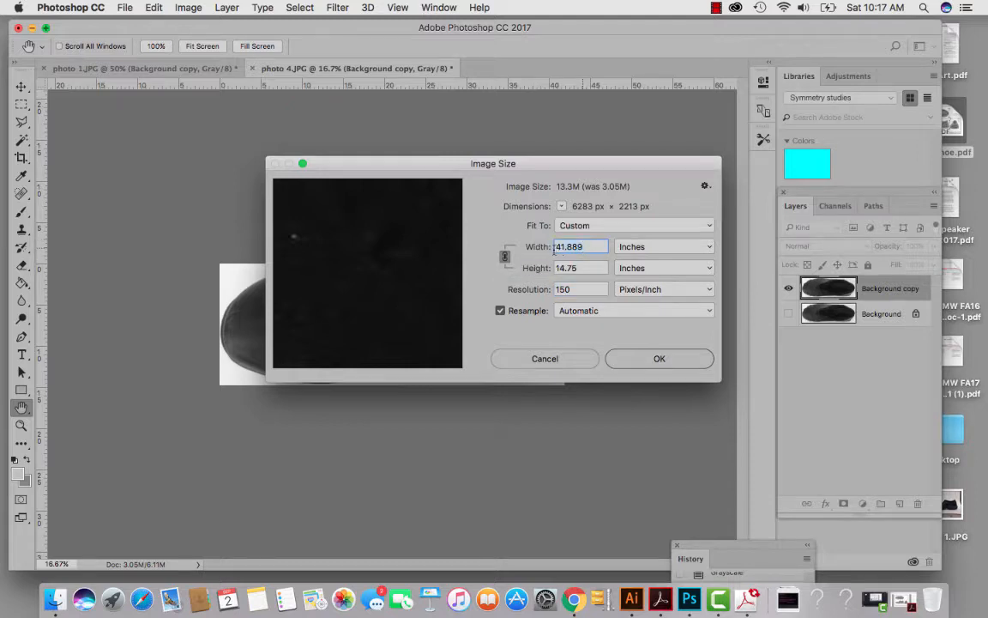
pyautogui.write('11')
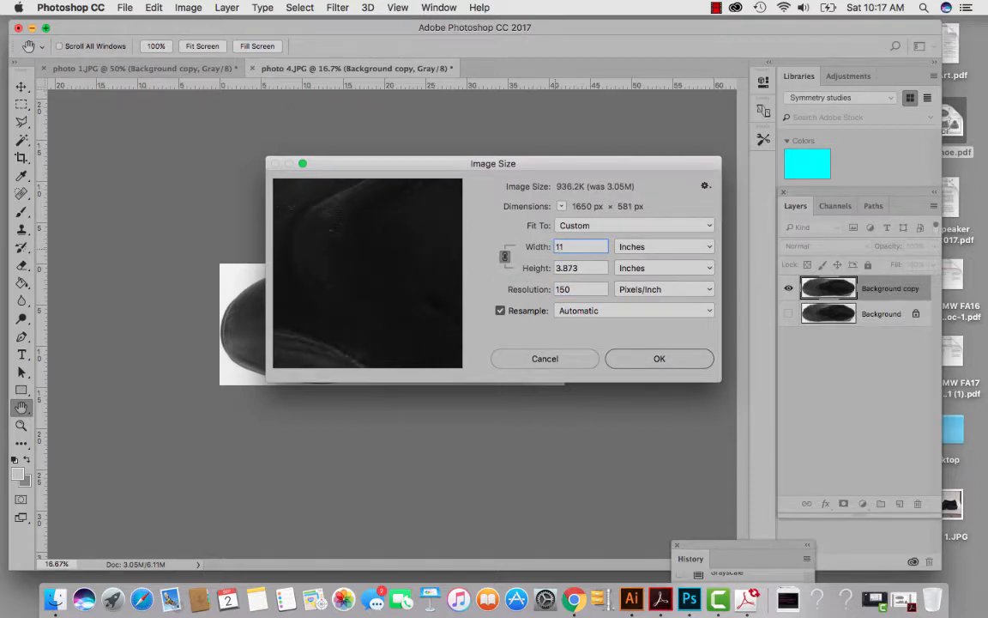
pyautogui.write('.5')
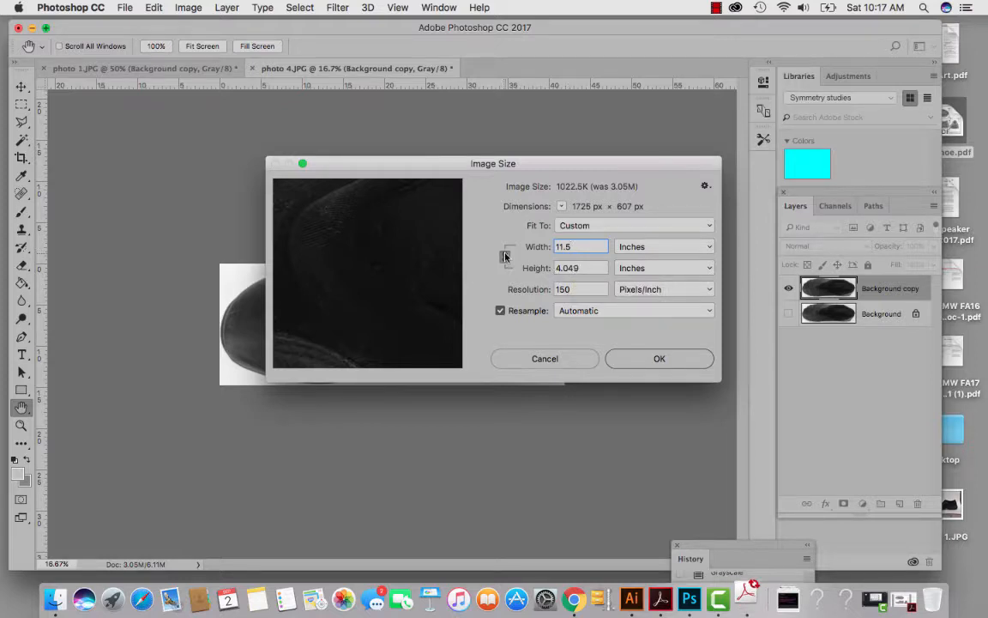
# Unlink the proportions, set the photo 4 image height to 4.5 inches and apply the new image size
pyautogui.click(579, 270)
pyautogui.press('BackSpace')
pyautogui.press('BackSpace')
pyautogui.press('BackSpace')
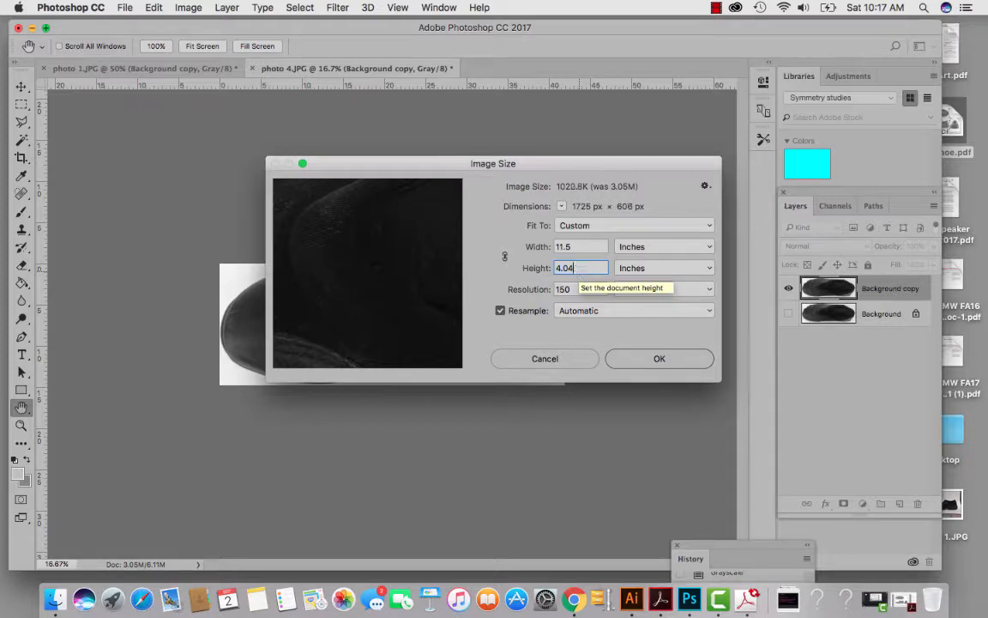
pyautogui.write('5')
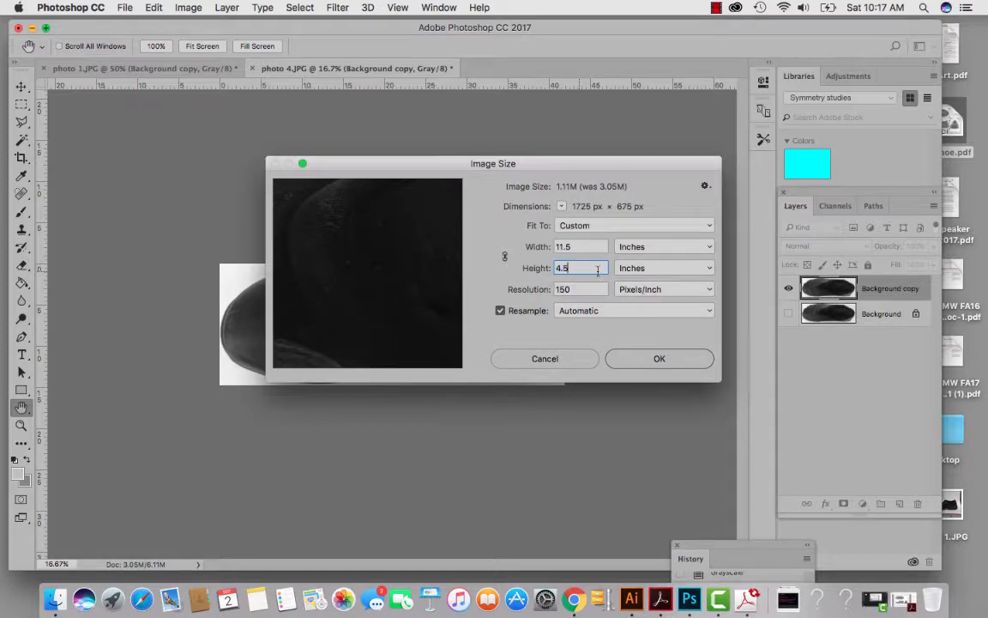
pyautogui.click(670, 360)
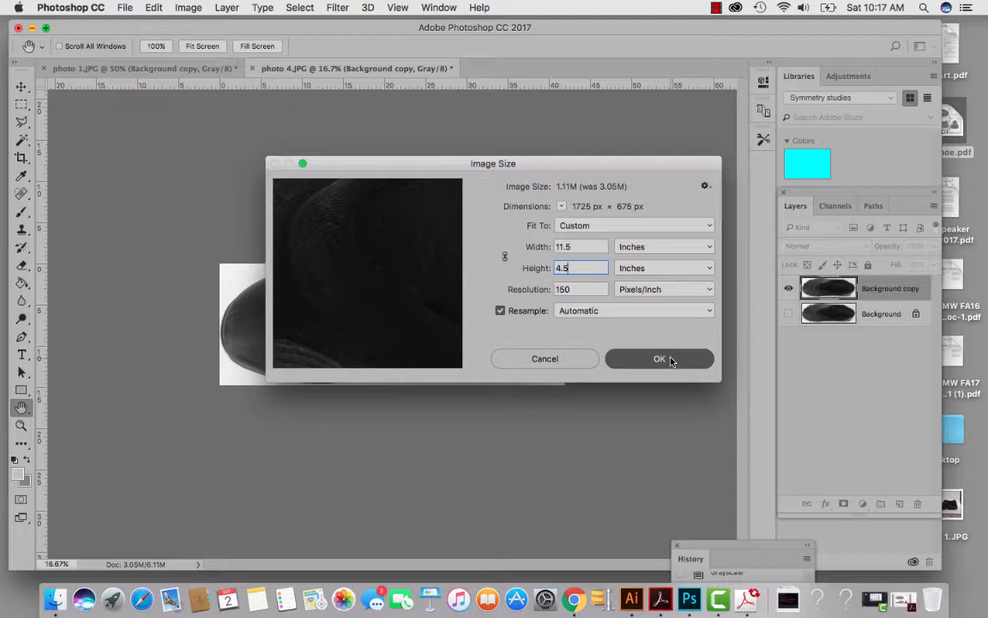
pyautogui.press('c')
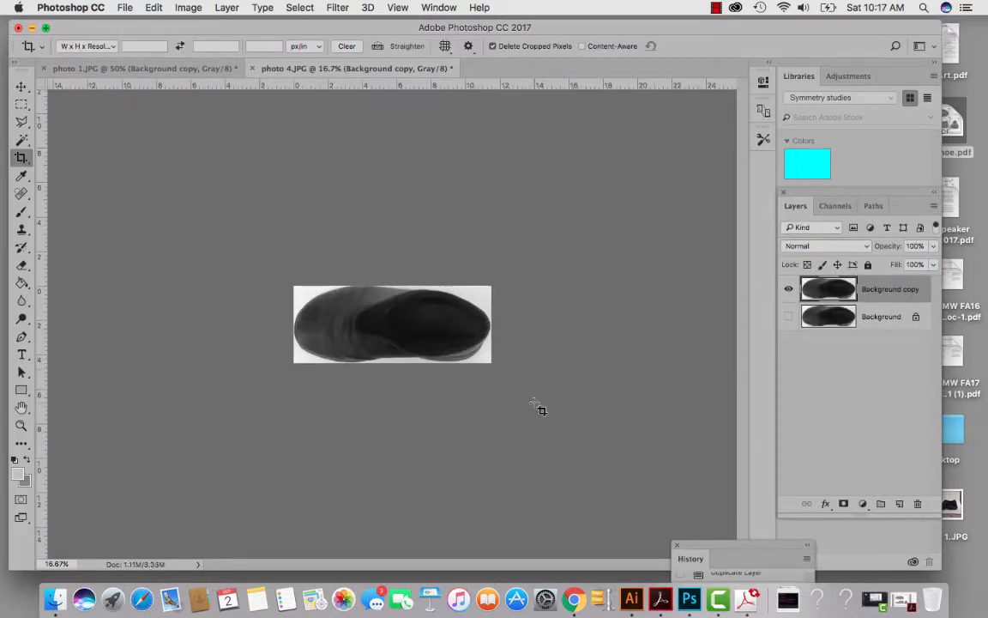
# Start saving the photo 4 image as a new file named shoe_2 on the Desktop
pyautogui.click(125, 7)
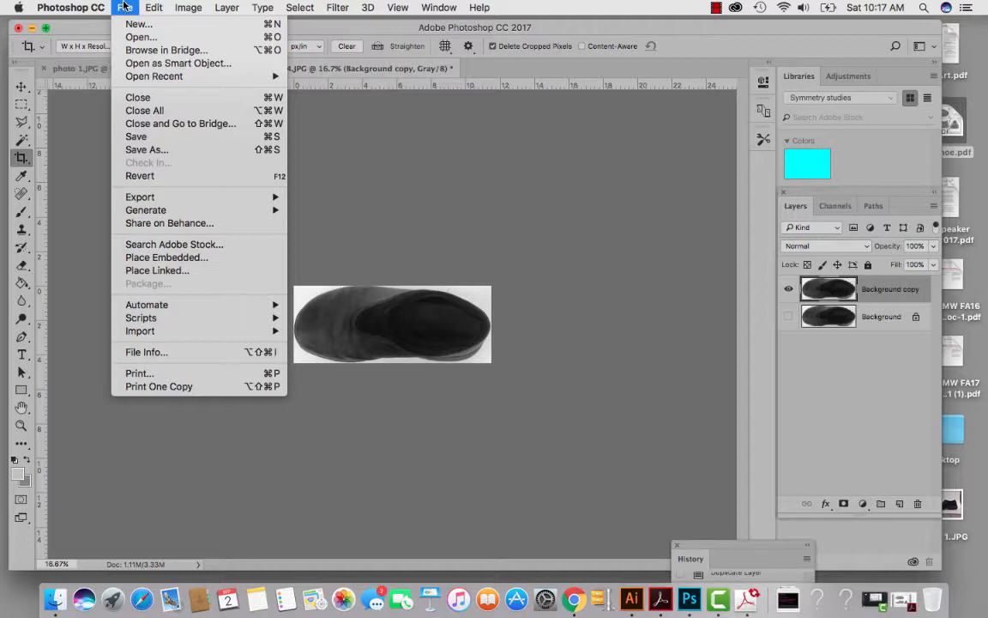
pyautogui.click(128, 149)
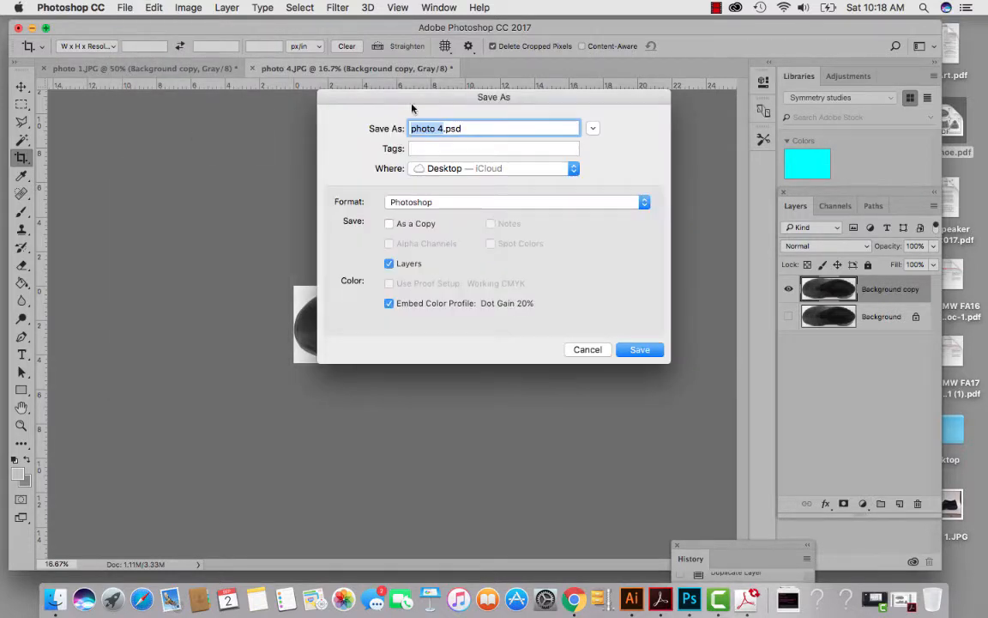
pyautogui.click(443, 128)
pyautogui.press('BackSpace')
pyautogui.press('BackSpace')
pyautogui.press('BackSpace')
pyautogui.press('BackSpace')
pyautogui.press('BackSpace')
pyautogui.press('BackSpace')
pyautogui.press('BackSpace')
pyautogui.write('shoe')
pyautogui.write('_2')
# Choose PNG as the format for shoe_2 and save it with Smallest / Slow compression and no interlacing
pyautogui.click(645, 201)
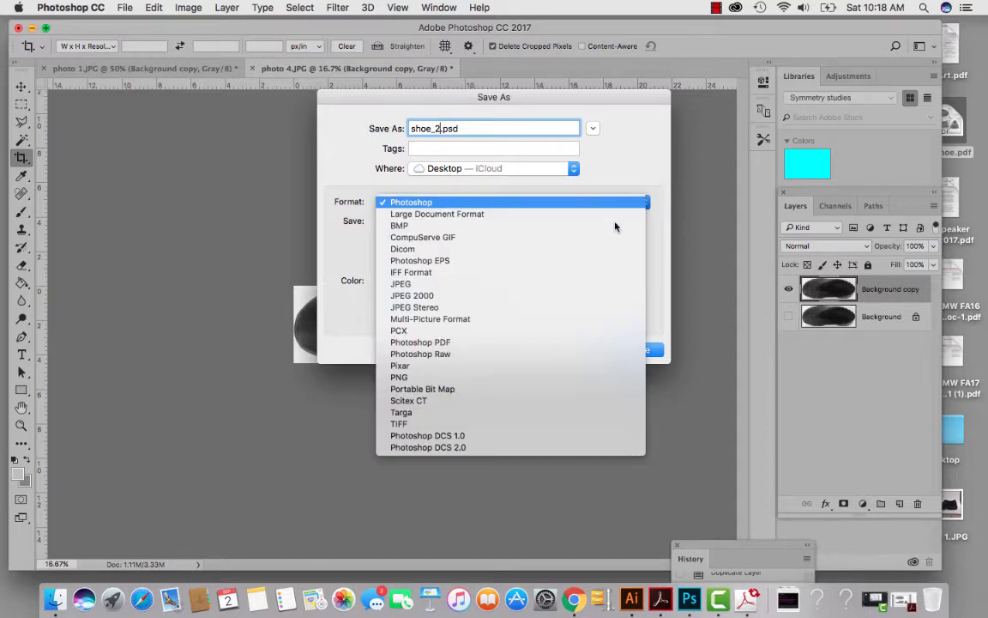
pyautogui.click(540, 377)
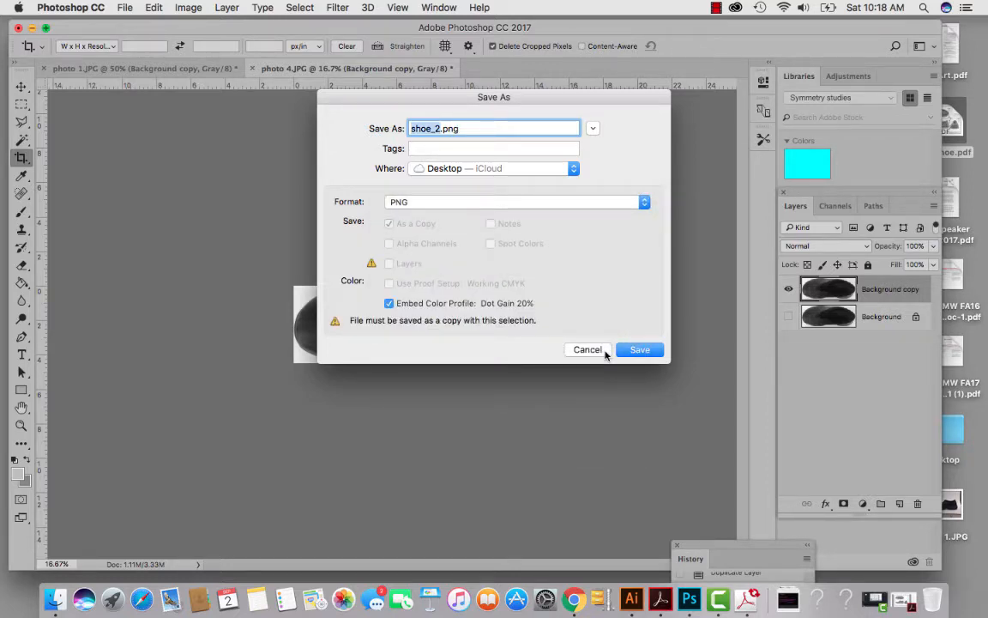
pyautogui.click(635, 347)
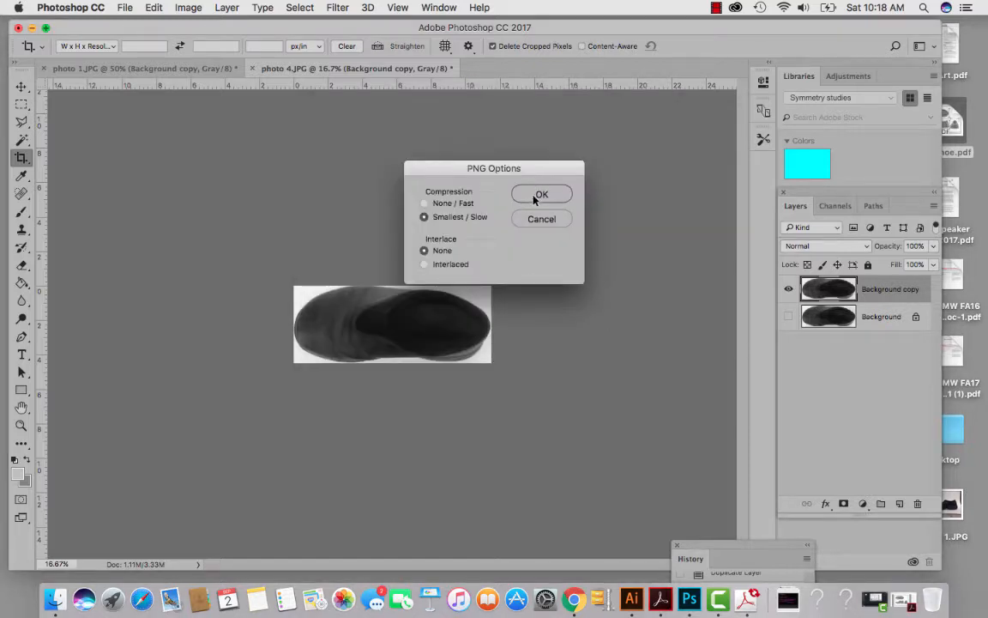
pyautogui.click(536, 196)
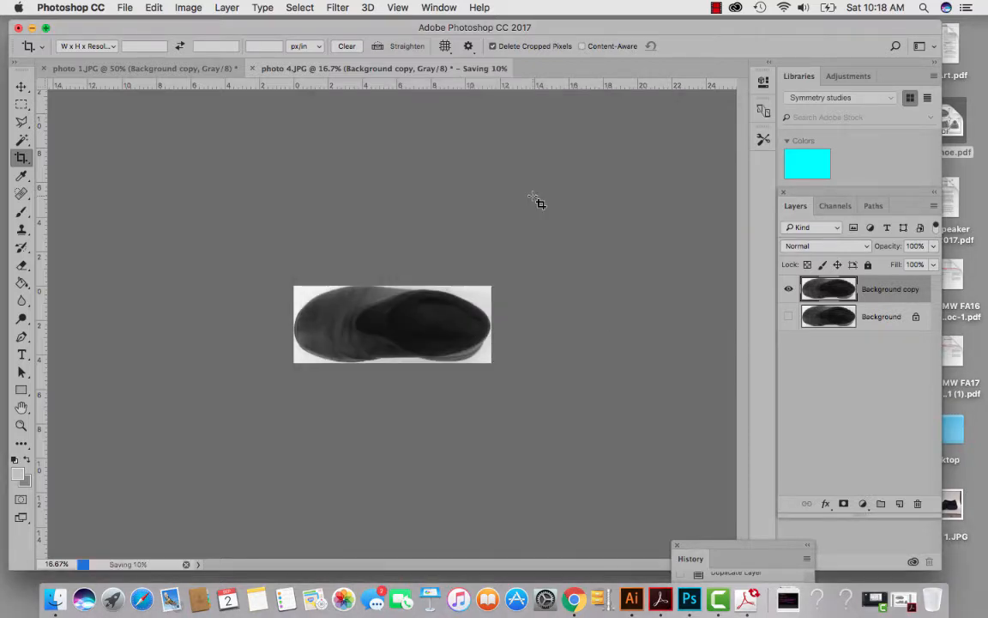
# Open shoe_3.jpg from the Desktop
pyautogui.click(125, 8)
pyautogui.click(128, 38)
pyautogui.click(585, 142)
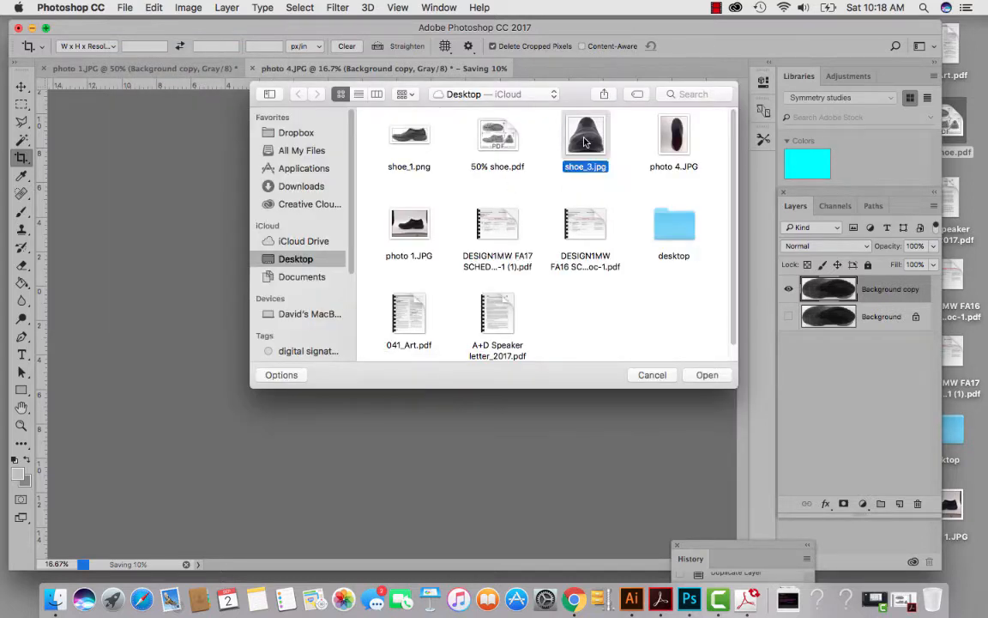
pyautogui.click(706, 375)
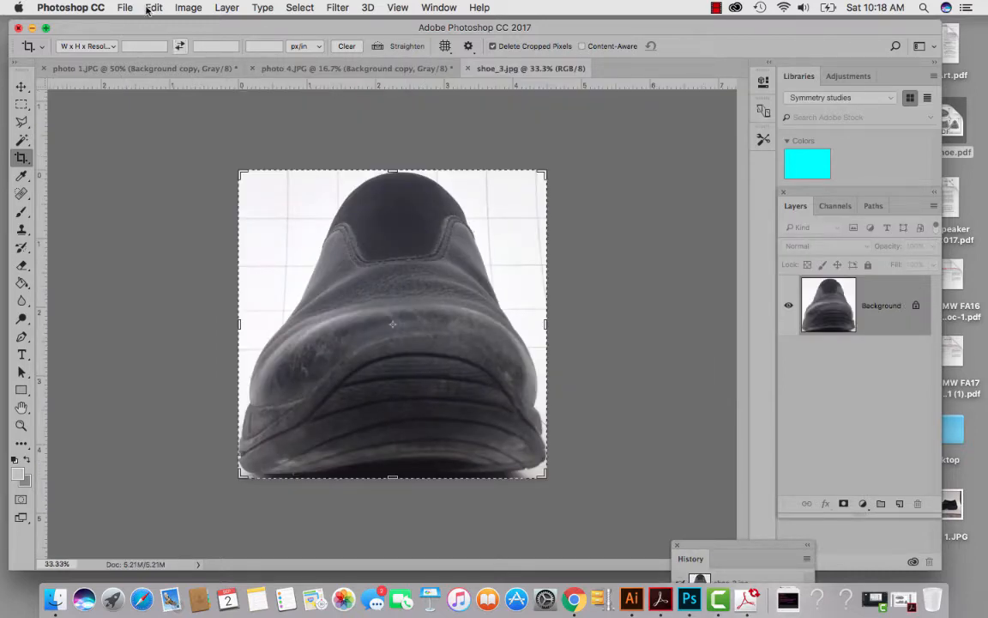
# Try to set the resolution of shoe_3.jpg to 150 pixels/inch with its width and height linked, and accept the image size
pyautogui.click(188, 8)
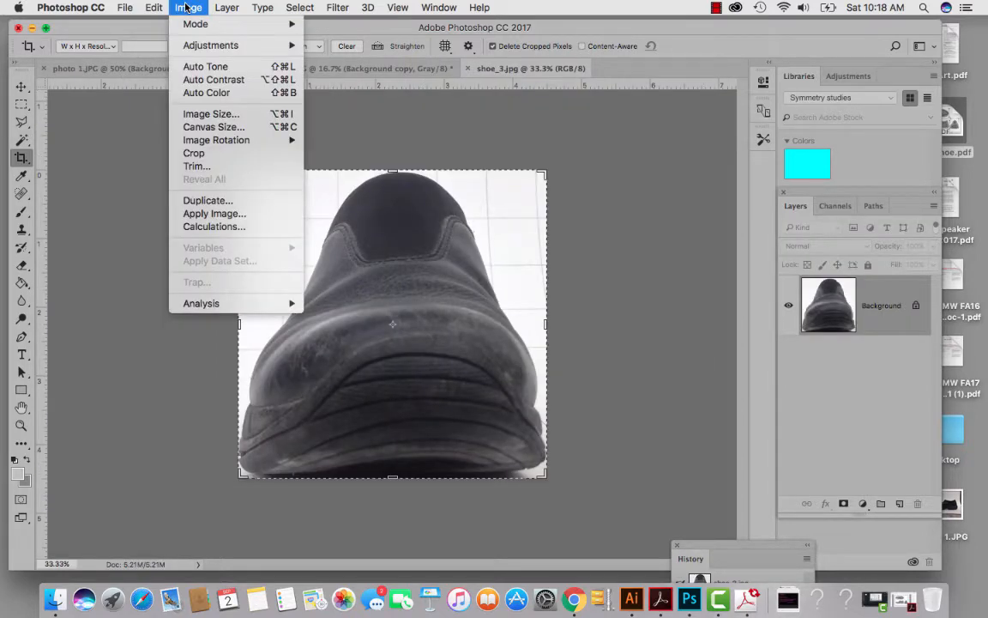
pyautogui.click(198, 114)
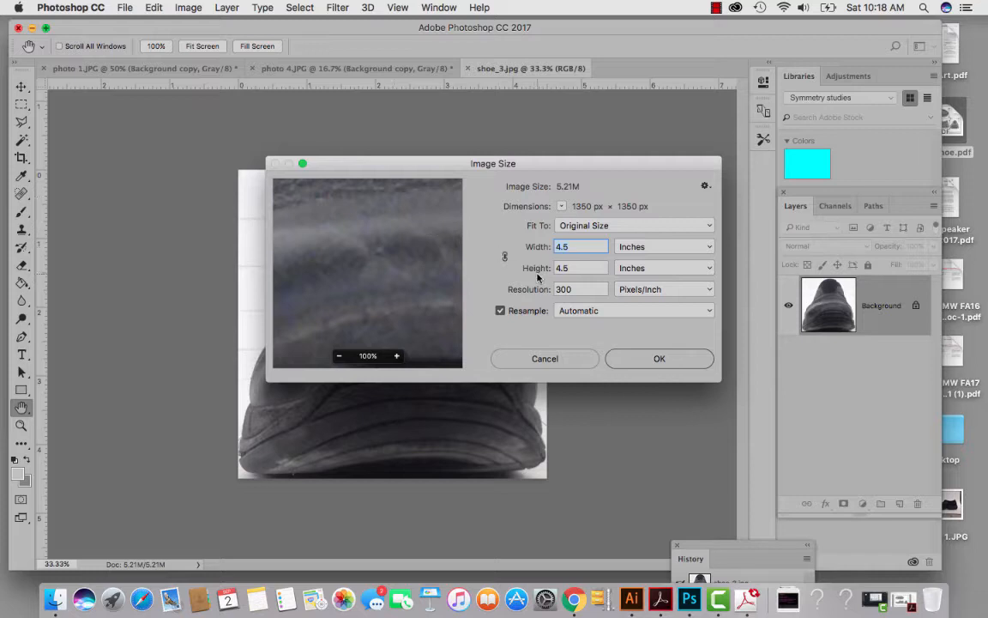
pyautogui.click(564, 290)
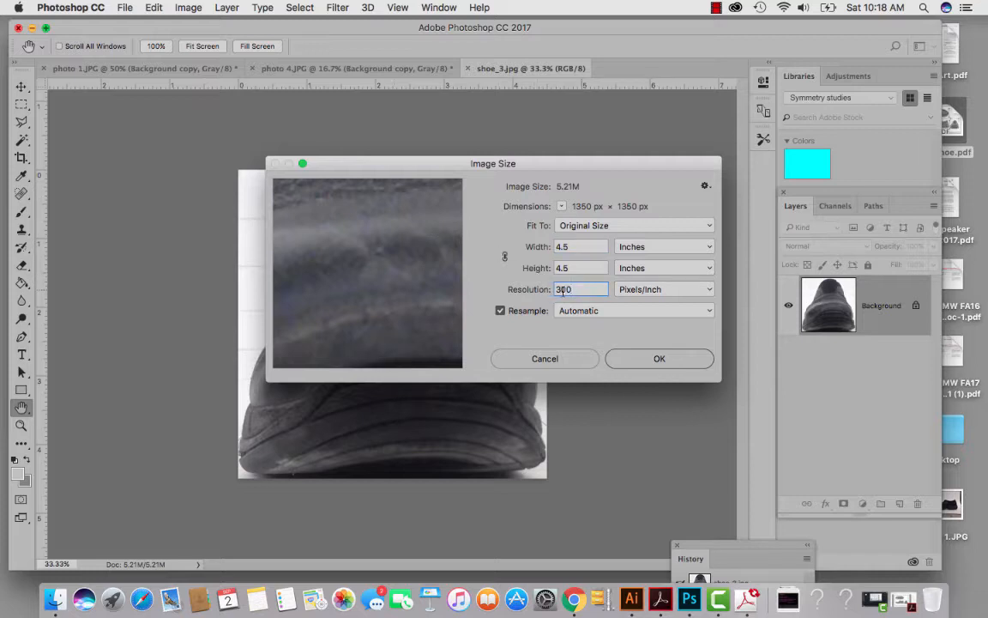
pyautogui.press('BackSpace')
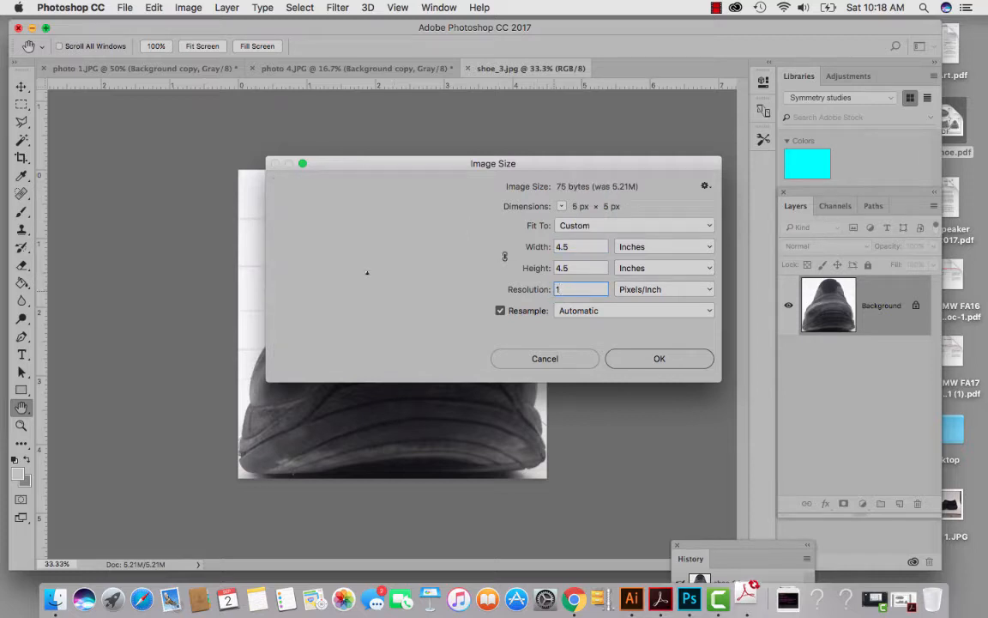
pyautogui.write('150')
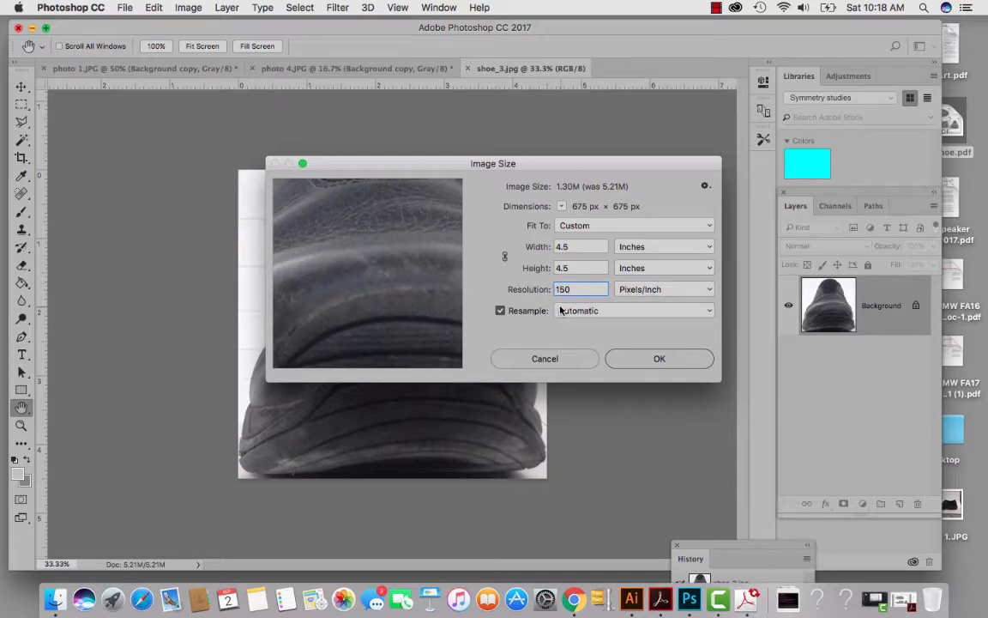
pyautogui.click(505, 257)
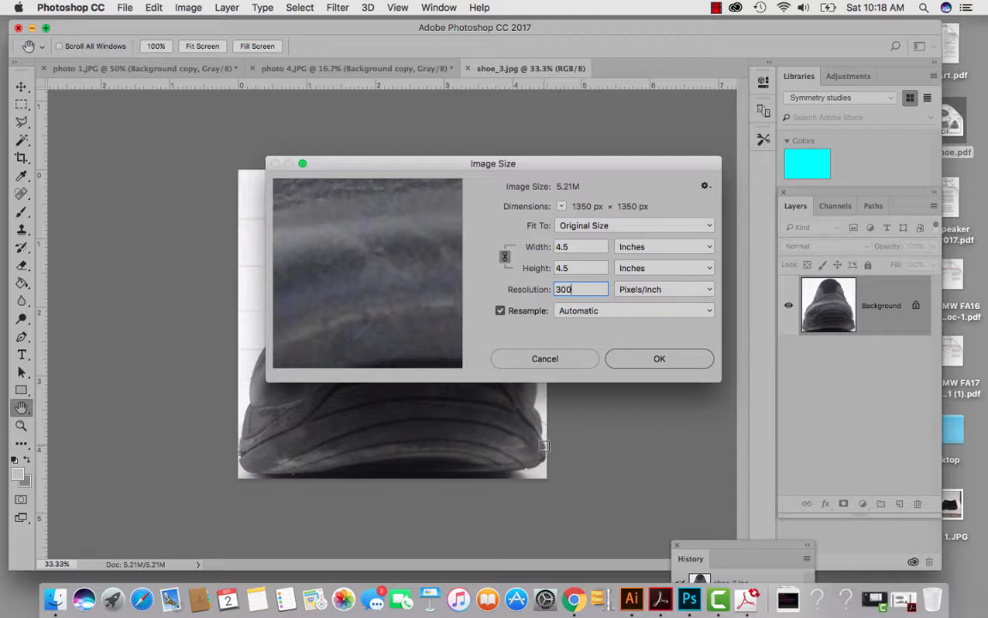
pyautogui.click(651, 359)
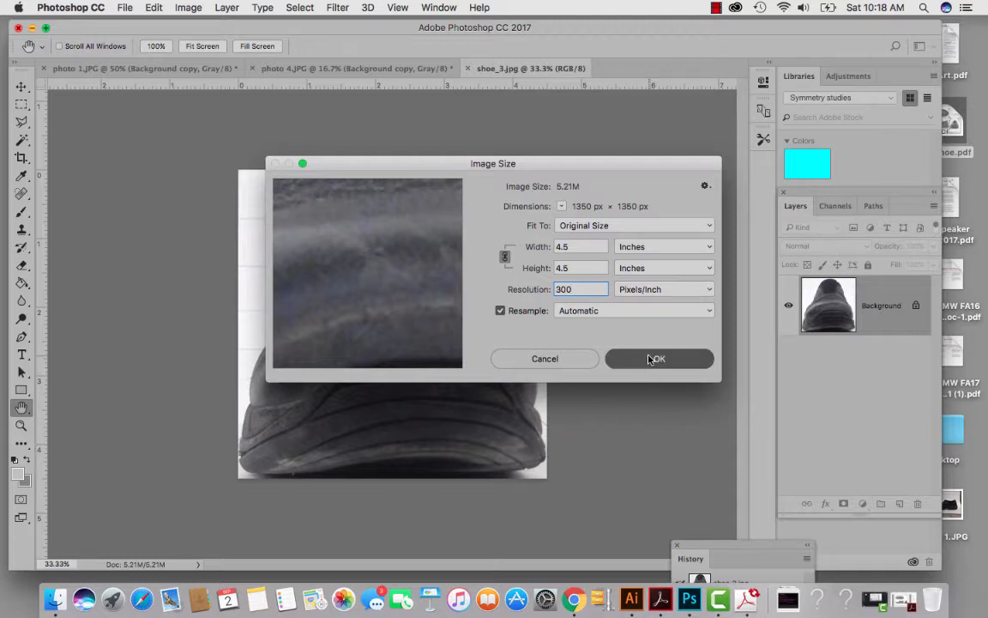
# In the photo 4 document, apply a Levels adjustment to the Background copy layer with the white input level set to 198
pyautogui.press('c')
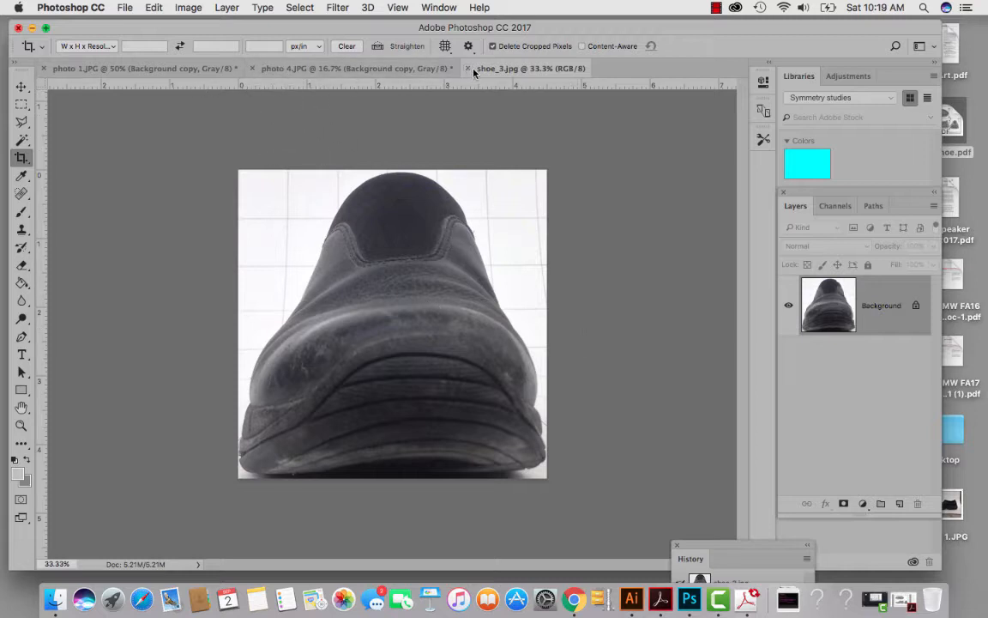
pyautogui.click(313, 65)
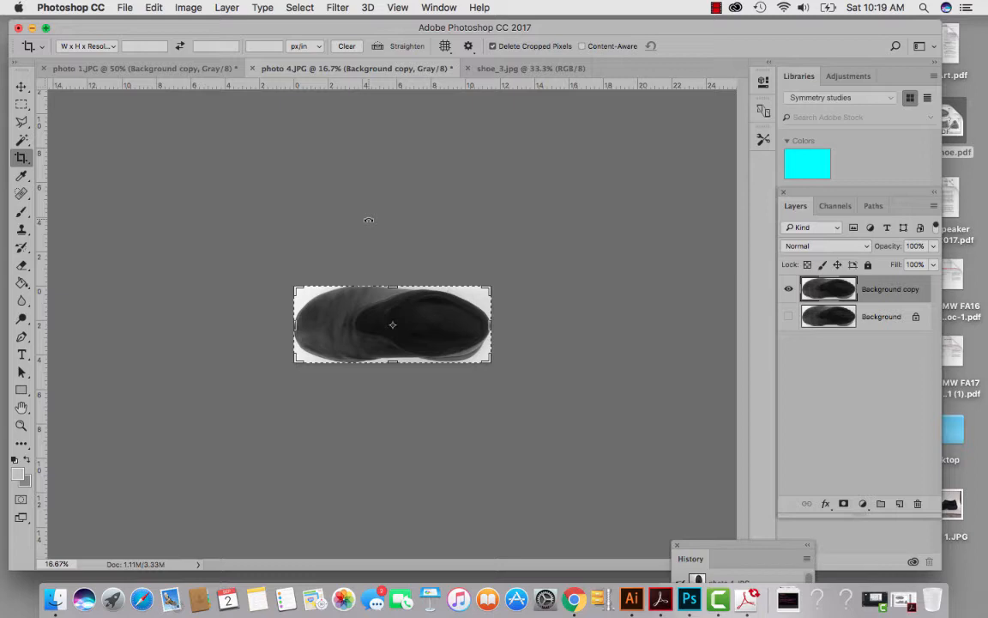
pyautogui.press('super+equal')
pyautogui.press('super+equal')
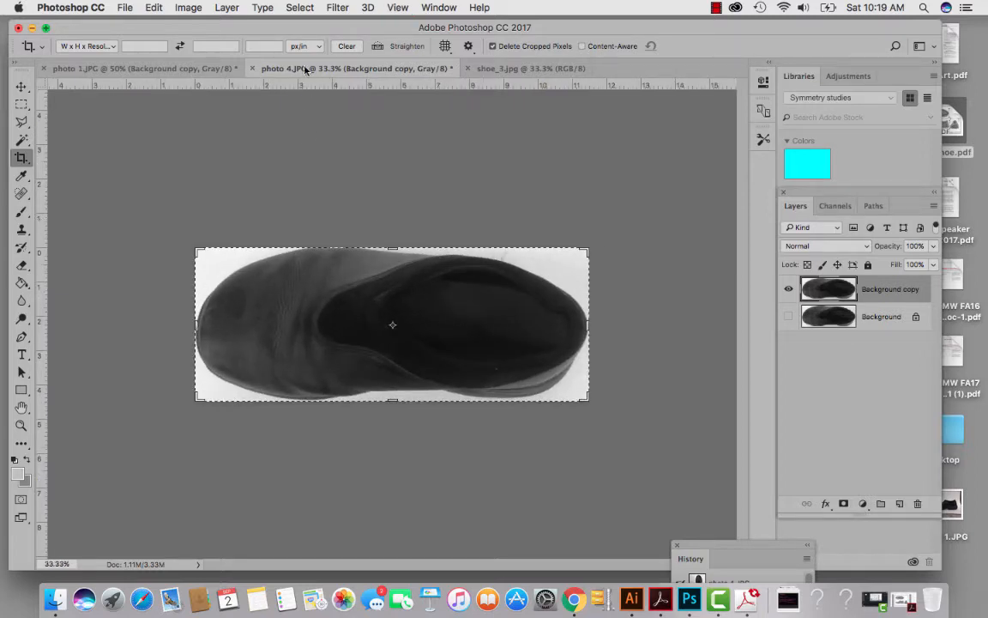
pyautogui.click(228, 6)
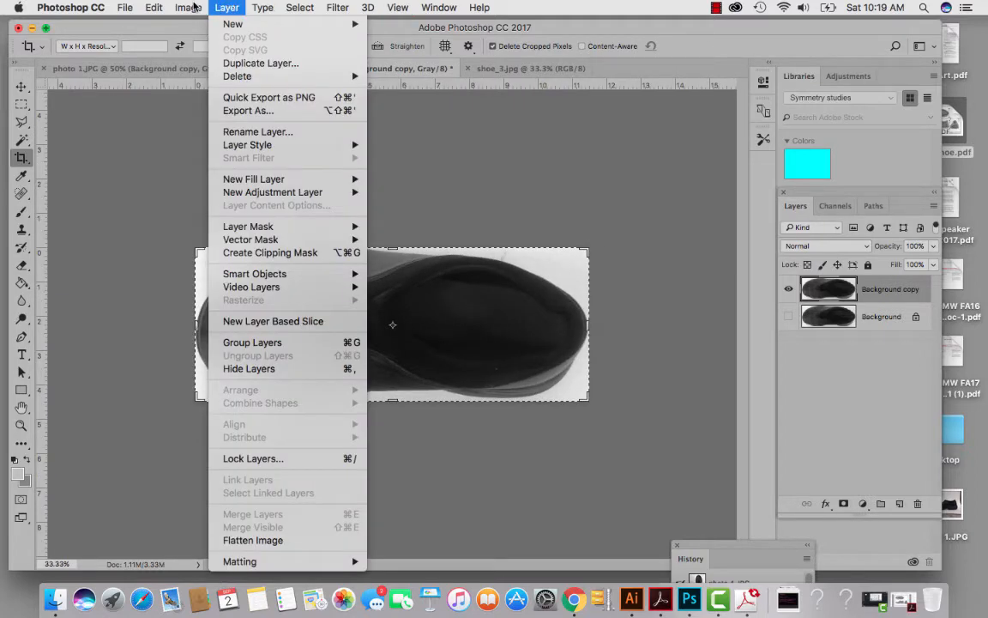
pyautogui.moveTo(188, 6)
pyautogui.moveTo(206, 44)
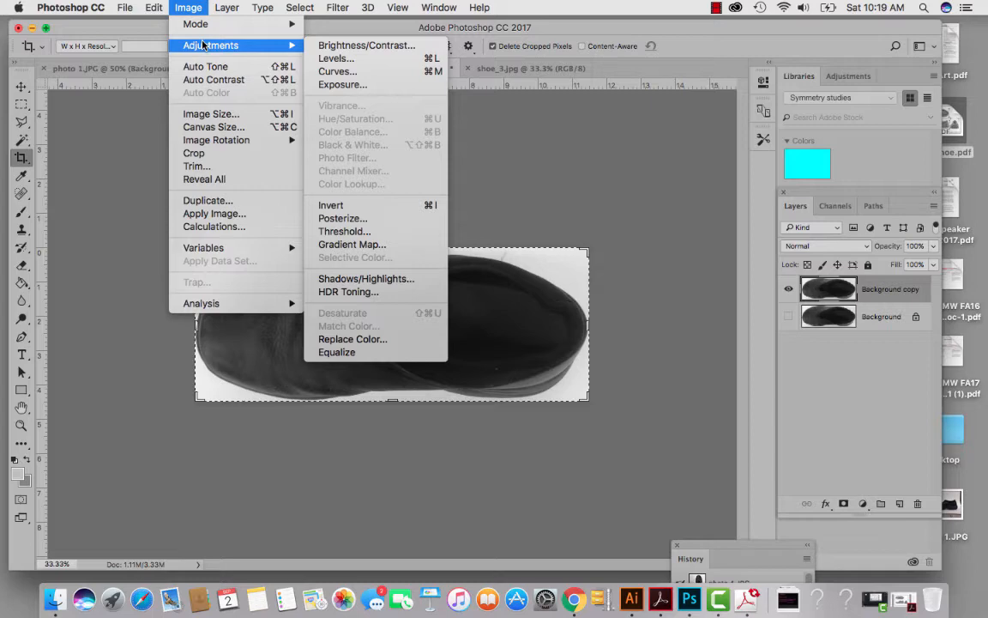
pyautogui.click(347, 58)
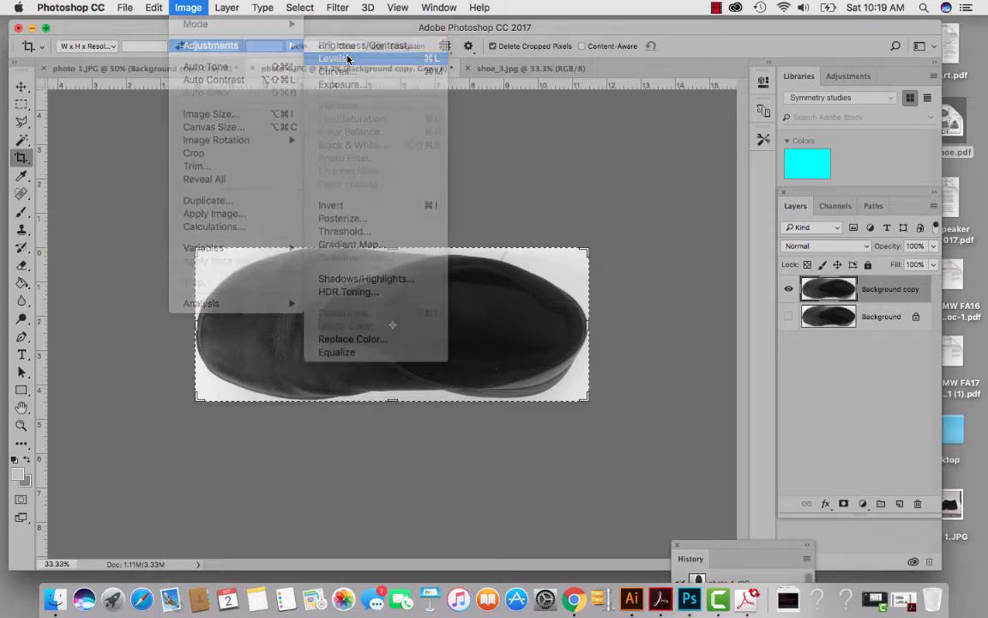
pyautogui.moveTo(788, 178); pyautogui.dragTo(748, 178)
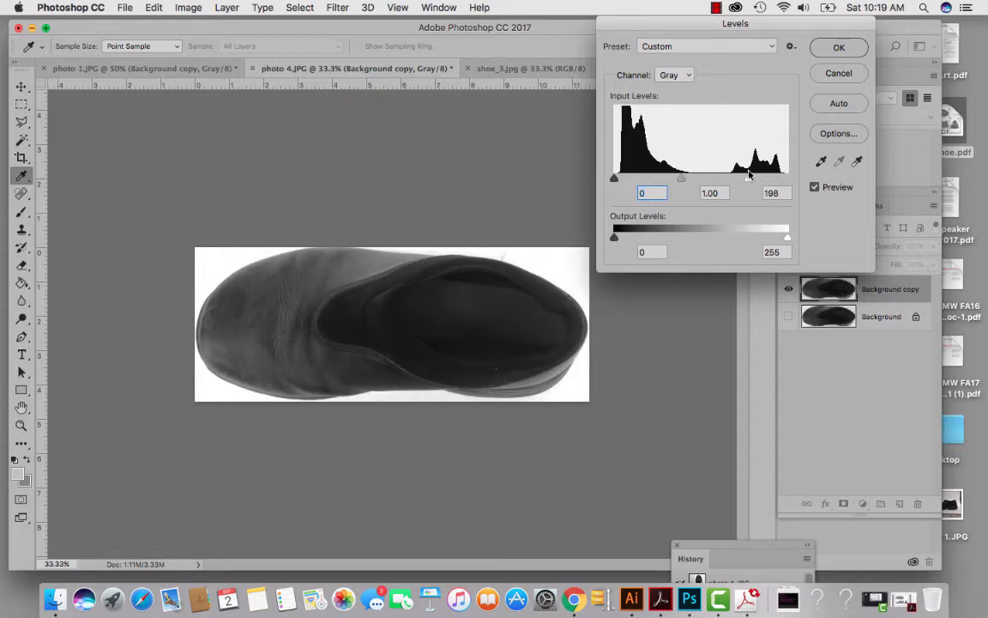
pyautogui.click(847, 47)
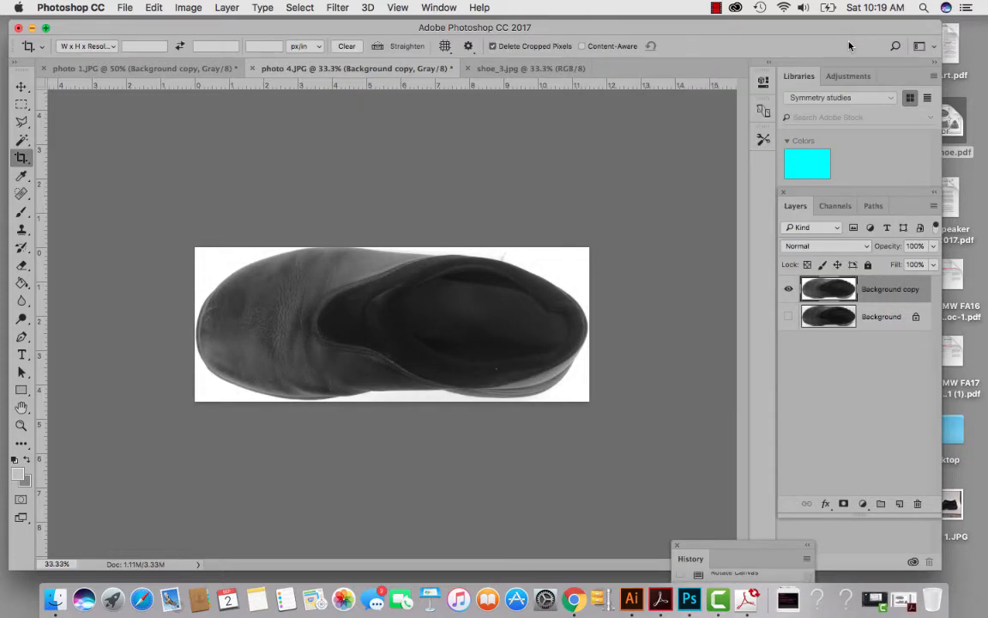